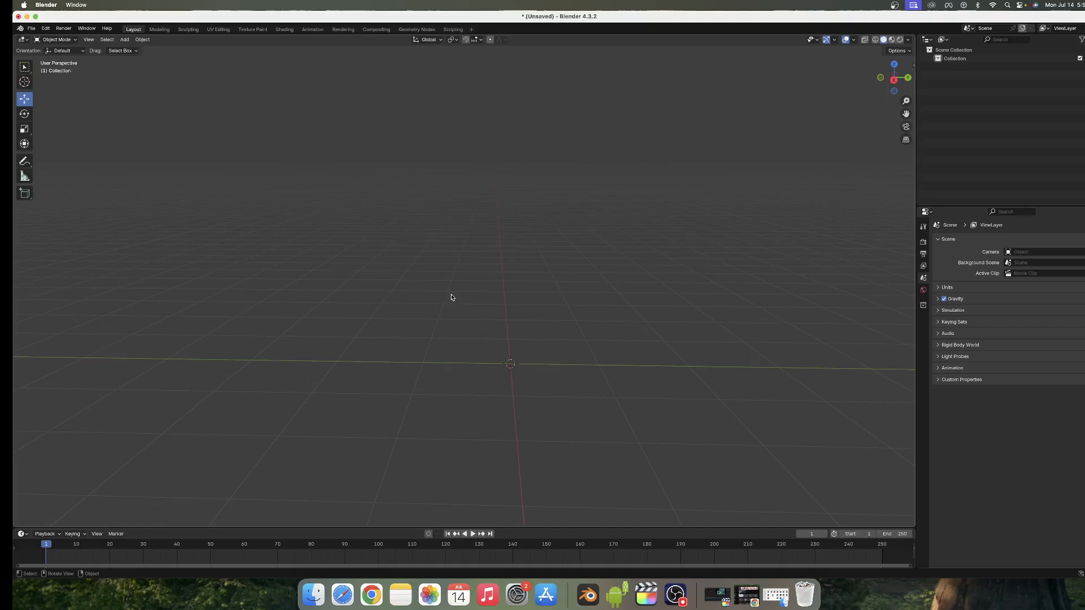
# Add a cylinder mesh at the centre of the empty scene.
pyautogui.press('shift')
pyautogui.hotkey('shift', 'a')
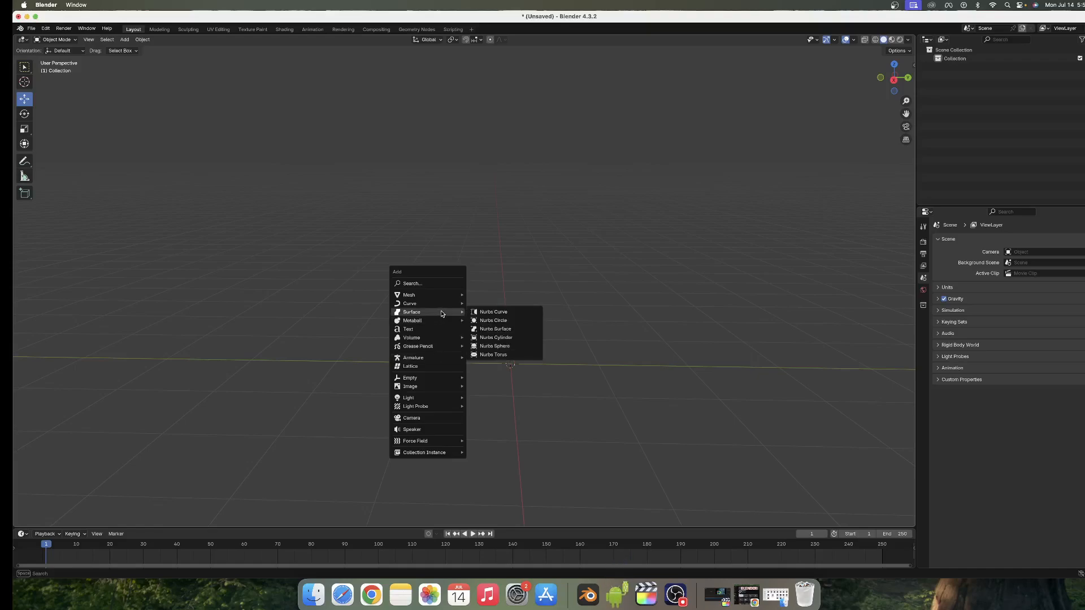
pyautogui.moveTo(438, 298)
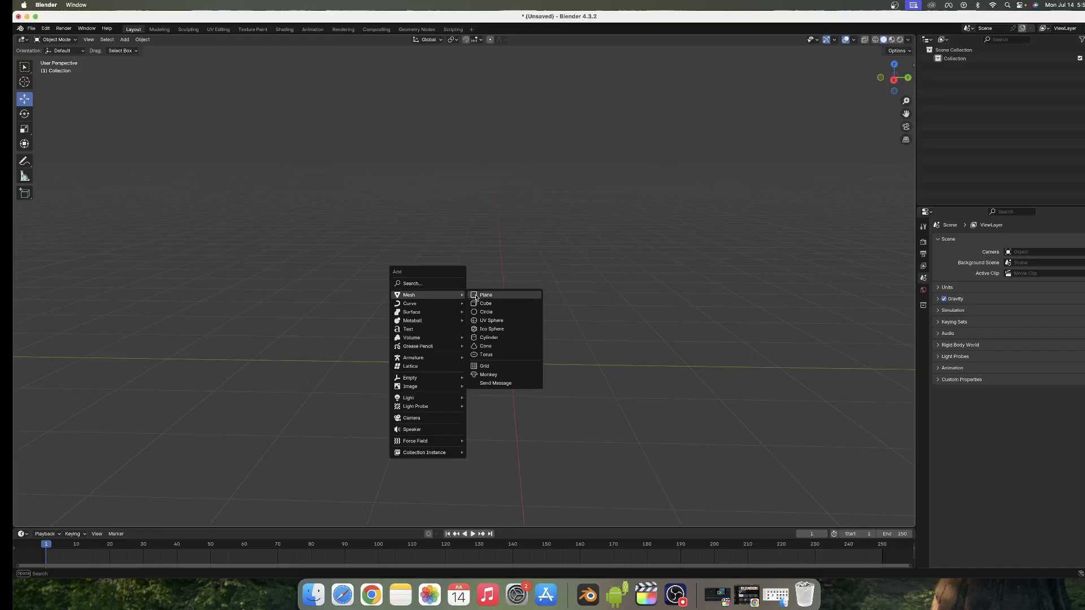
pyautogui.click(488, 339)
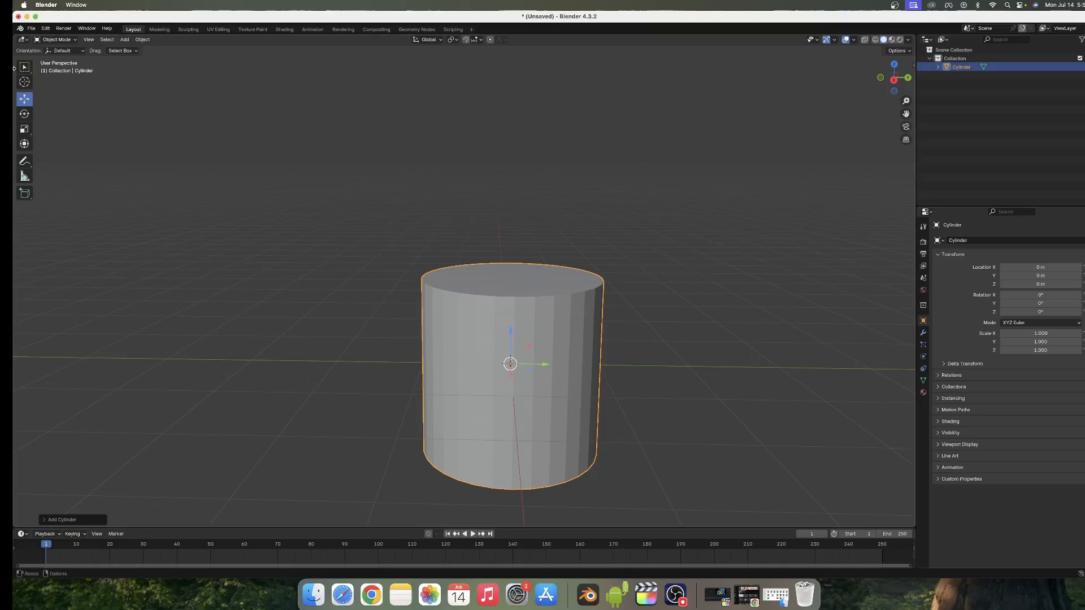
# Raise the cylinder along the Z axis to a height of about 2.02 m with the Move tool.
pyautogui.hotkey('alt', 'a')
pyautogui.click(24, 68)
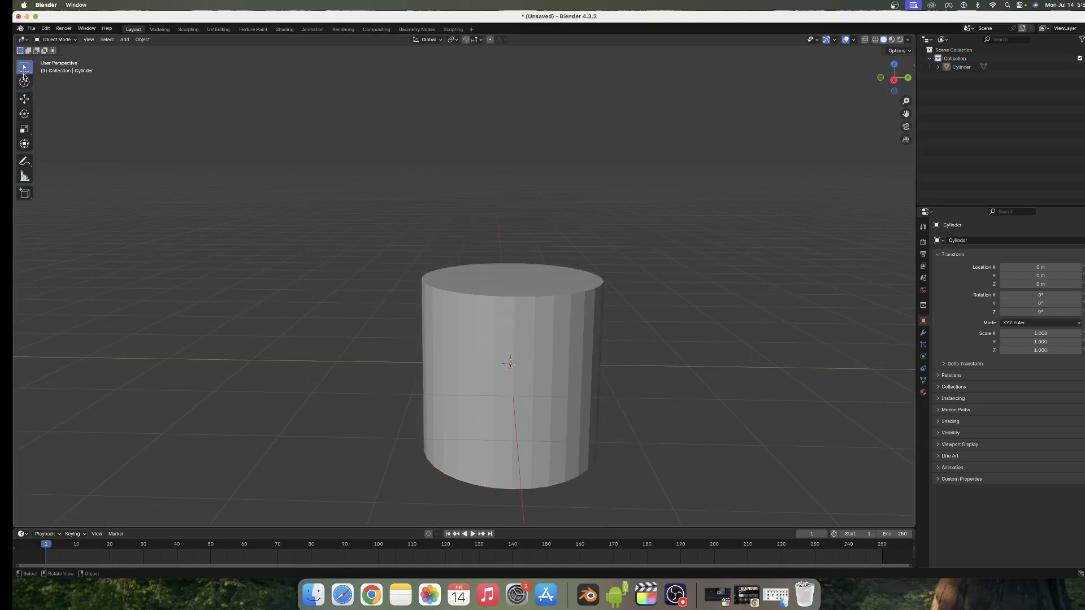
pyautogui.click(24, 99)
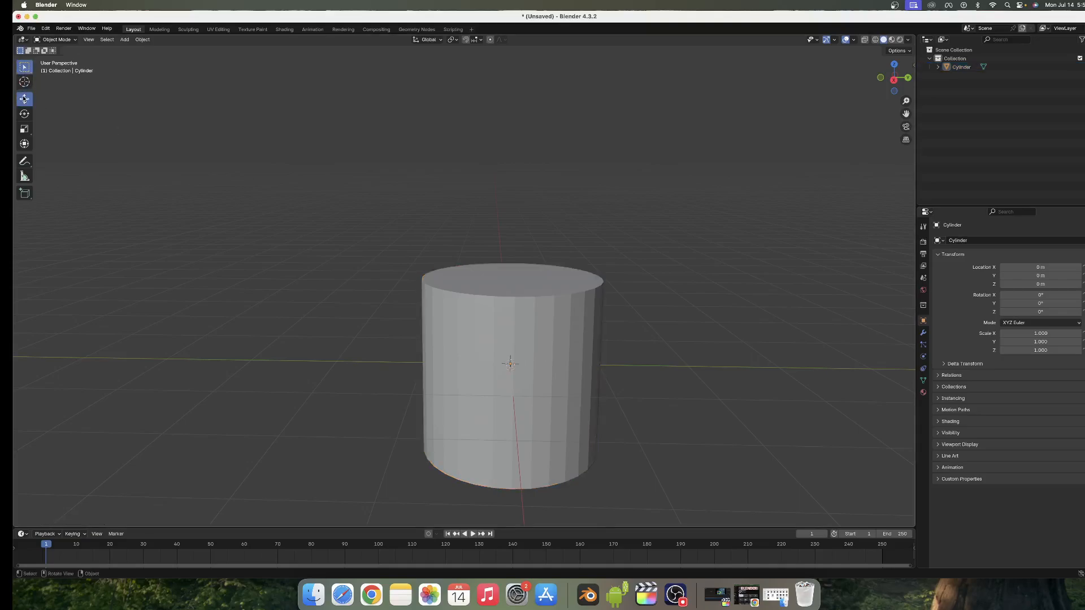
pyautogui.click(507, 354)
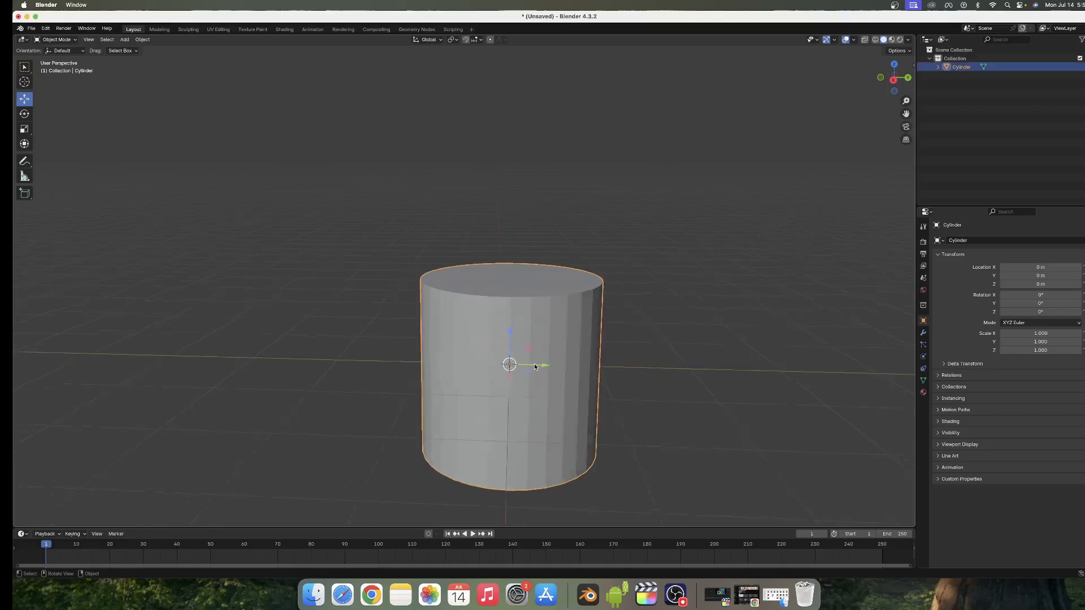
pyautogui.hscroll(10, 534, 366)
pyautogui.scroll(-4, 472, 378)
pyautogui.hscroll(-8, 473, 378)
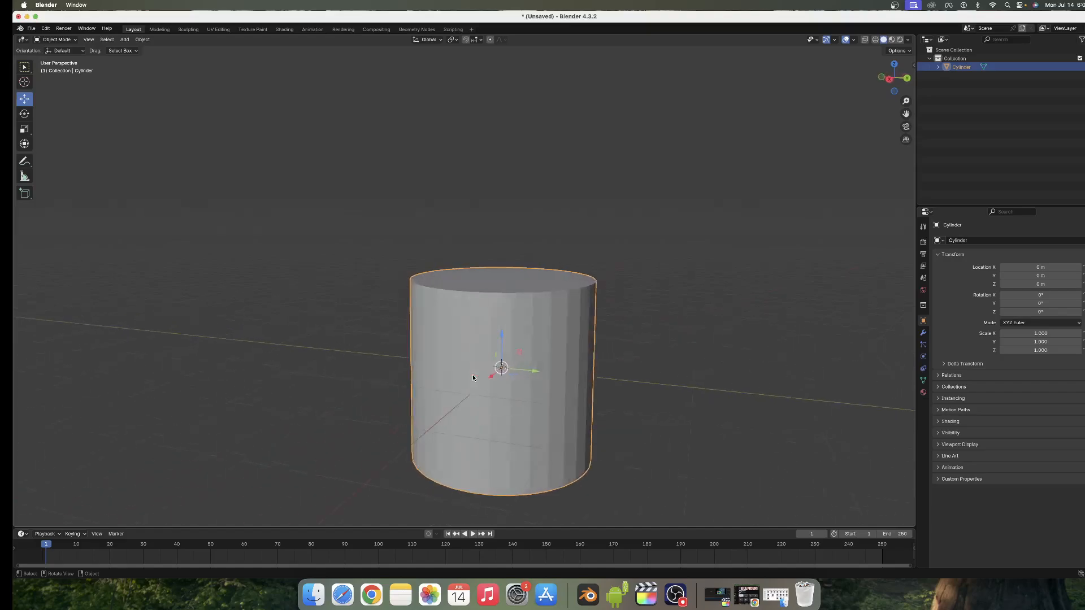
pyautogui.hscroll(-4, 472, 375)
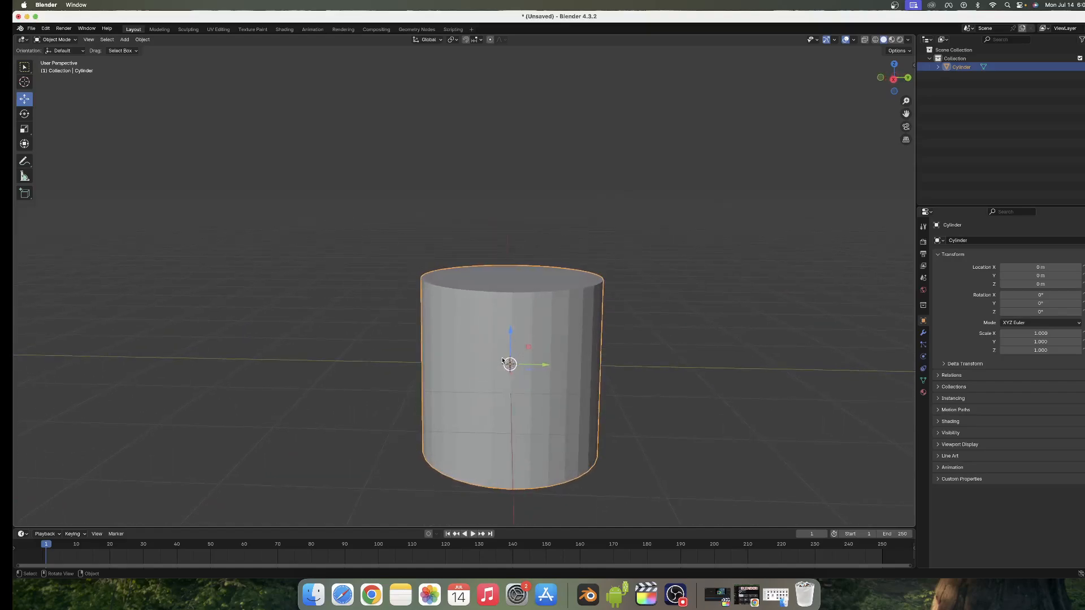
pyautogui.moveTo(512, 333); pyautogui.dragTo(531, 217)
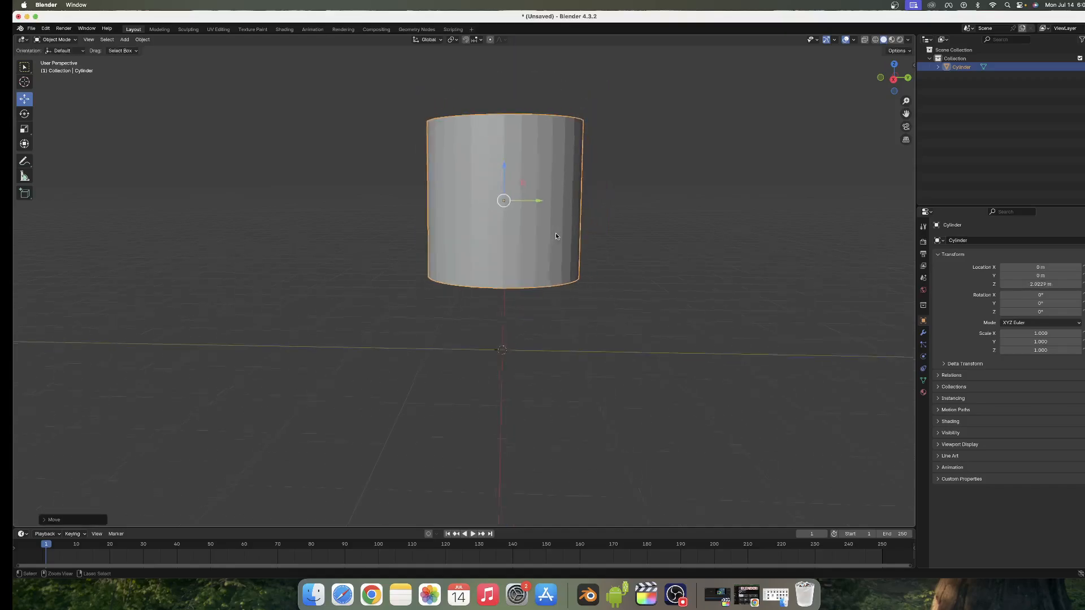
# Switch the selected cylinder from Object Mode to Edit Mode.
pyautogui.keyDown('ctrl'); pyautogui.scroll(-4, 556, 233); pyautogui.keyUp('ctrl')
pyautogui.keyDown('shift'); pyautogui.scroll(5, 556, 234); pyautogui.keyUp('shift')
pyautogui.keyDown('ctrl'); pyautogui.scroll(2, 556, 233); pyautogui.keyUp('ctrl')
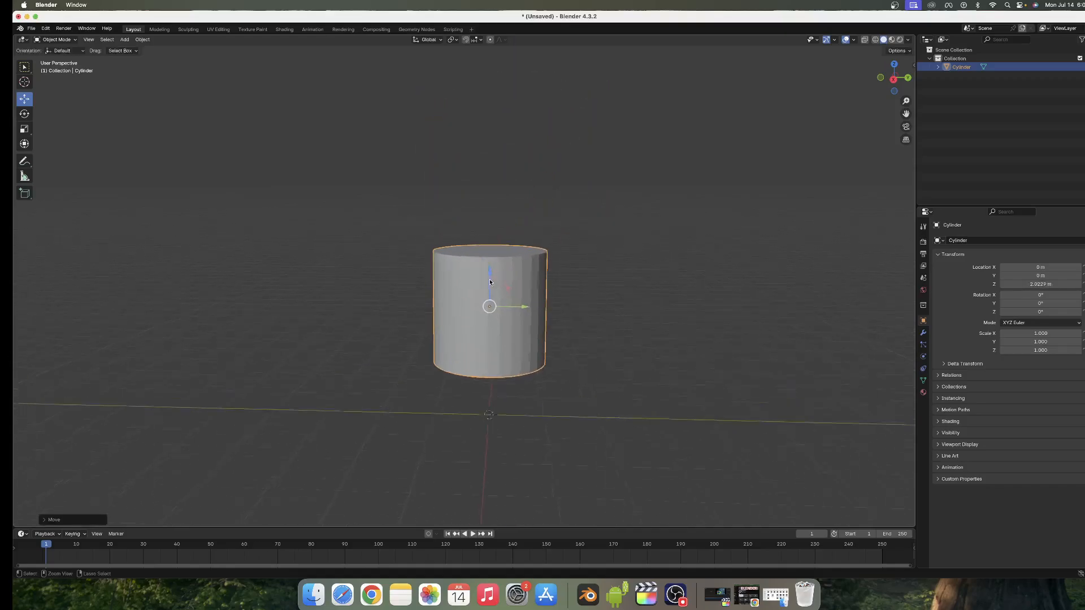
pyautogui.keyDown('ctrl'); pyautogui.scroll(2, 490, 282); pyautogui.keyUp('ctrl')
pyautogui.click(521, 272)
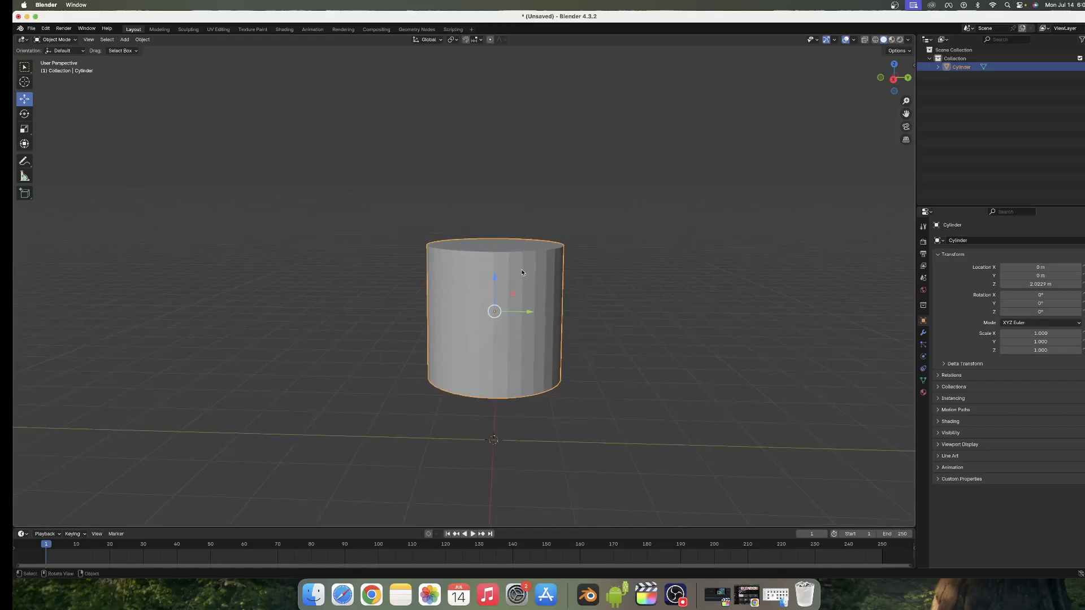
pyautogui.scroll(1, 521, 272)
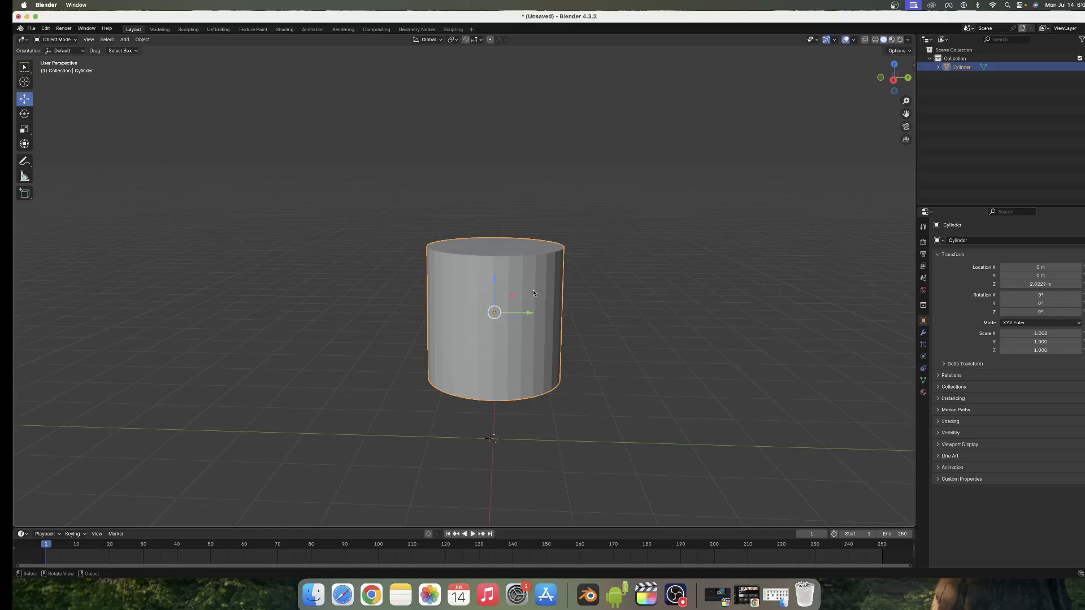
pyautogui.click(67, 41)
pyautogui.press('Tab')
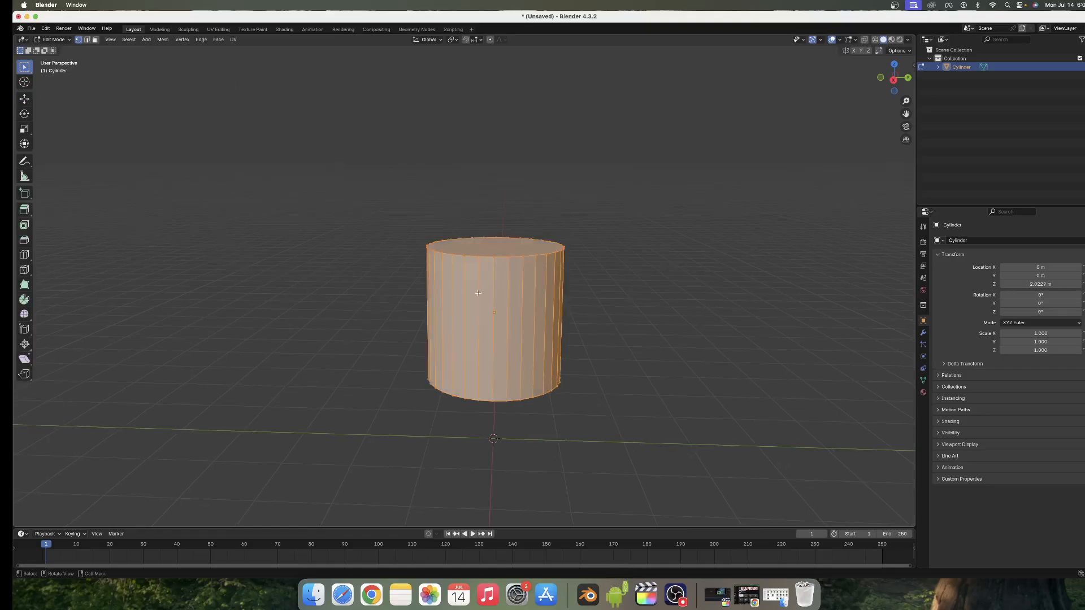
pyautogui.scroll(5, 481, 274)
pyautogui.scroll(-5, 482, 273)
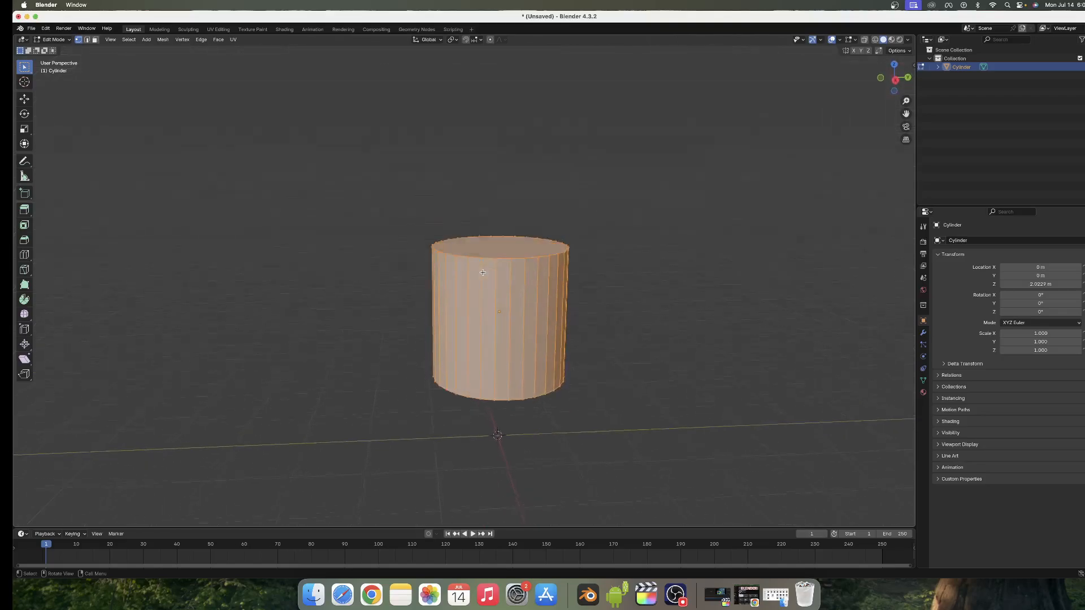
pyautogui.scroll(5, 483, 273)
pyautogui.scroll(-5, 482, 273)
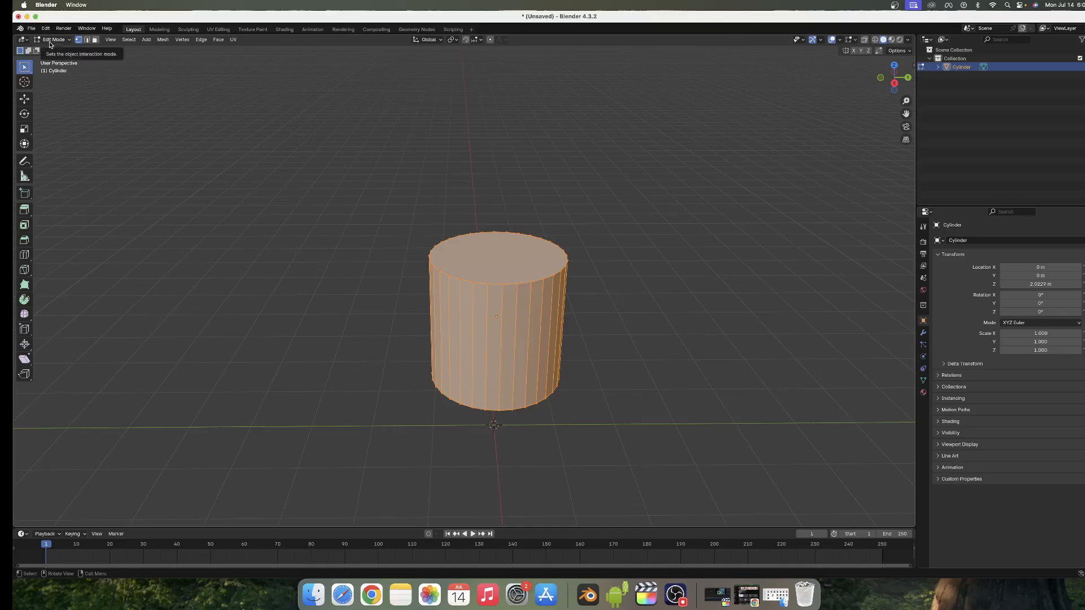
pyautogui.press('Tab')
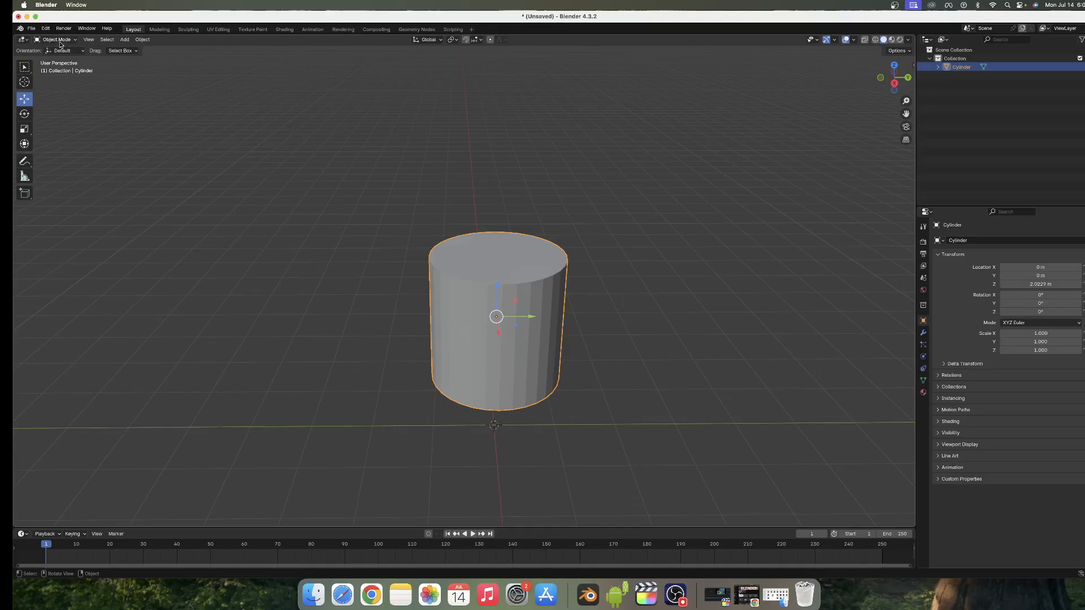
pyautogui.press('Tab')
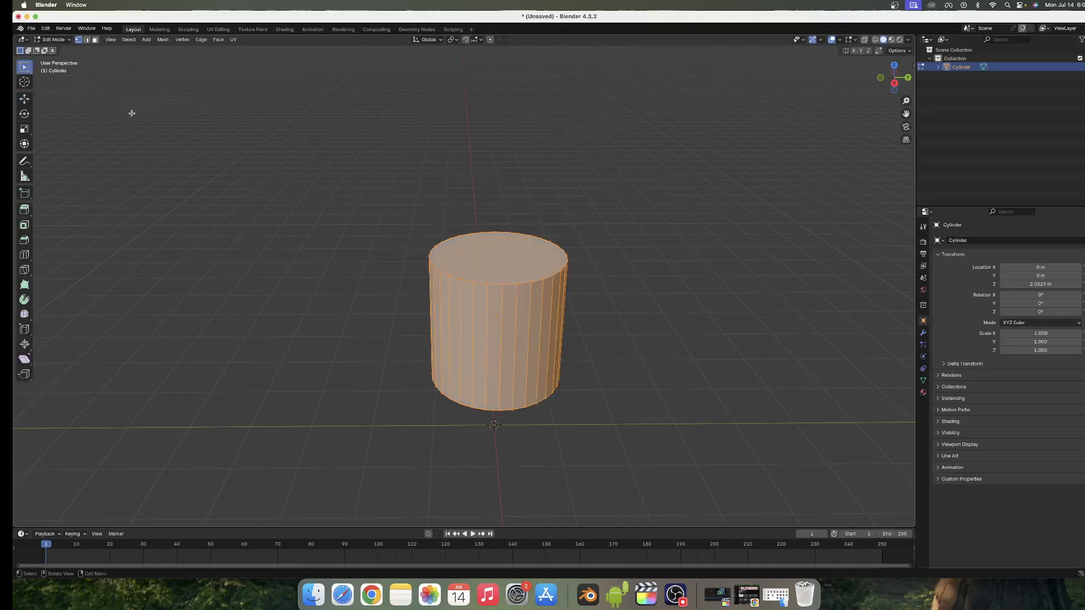
# Activate face selection and select only the cylinder's top face.
pyautogui.scroll(5, 80, 49)
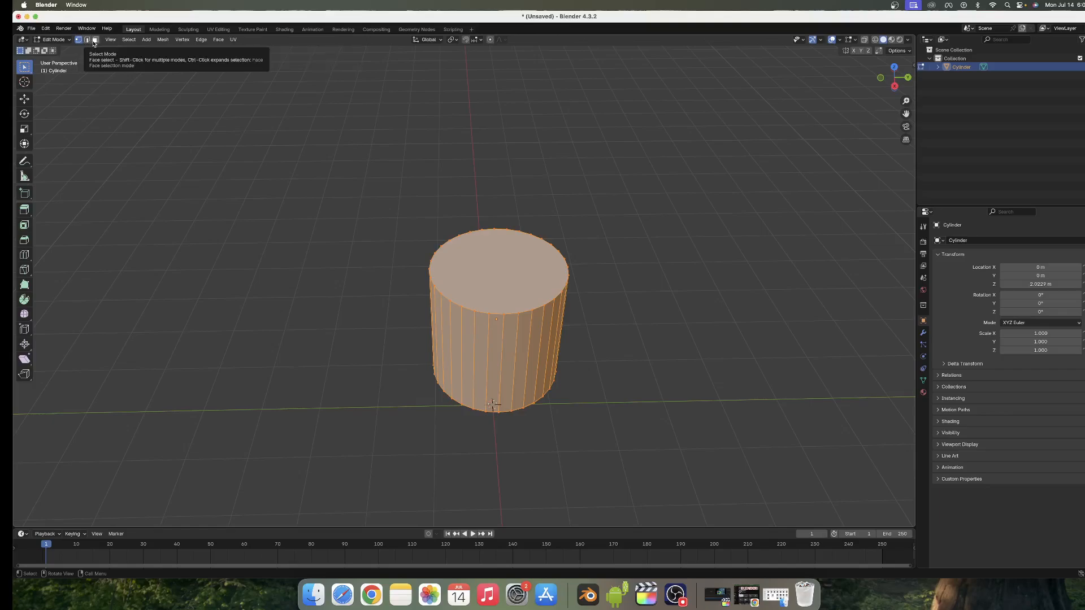
pyautogui.scroll(-3, 104, 68)
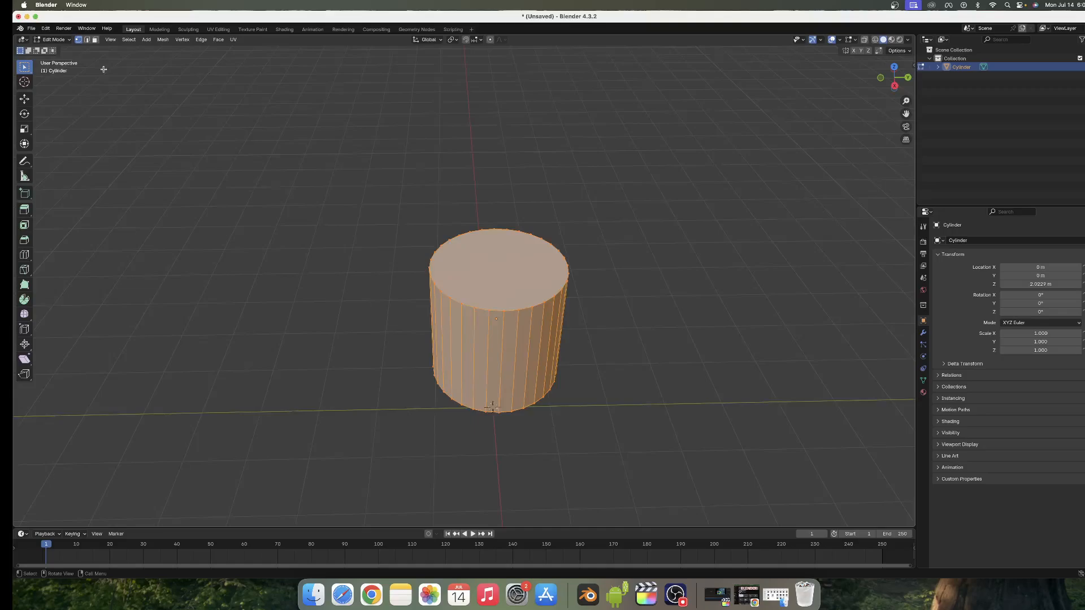
pyautogui.click(96, 43)
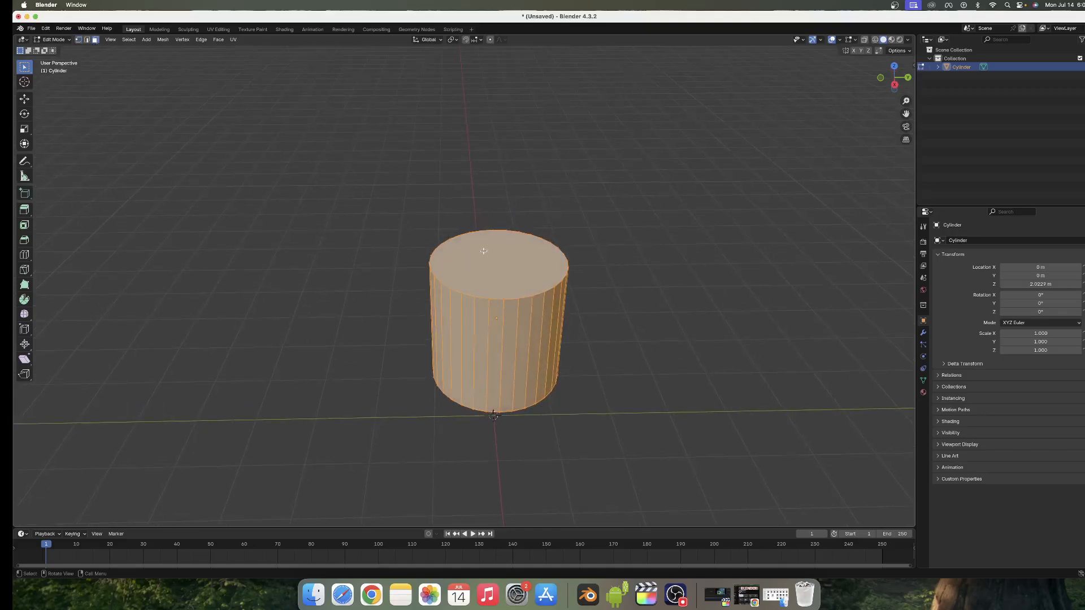
pyautogui.scroll(-5, 486, 356)
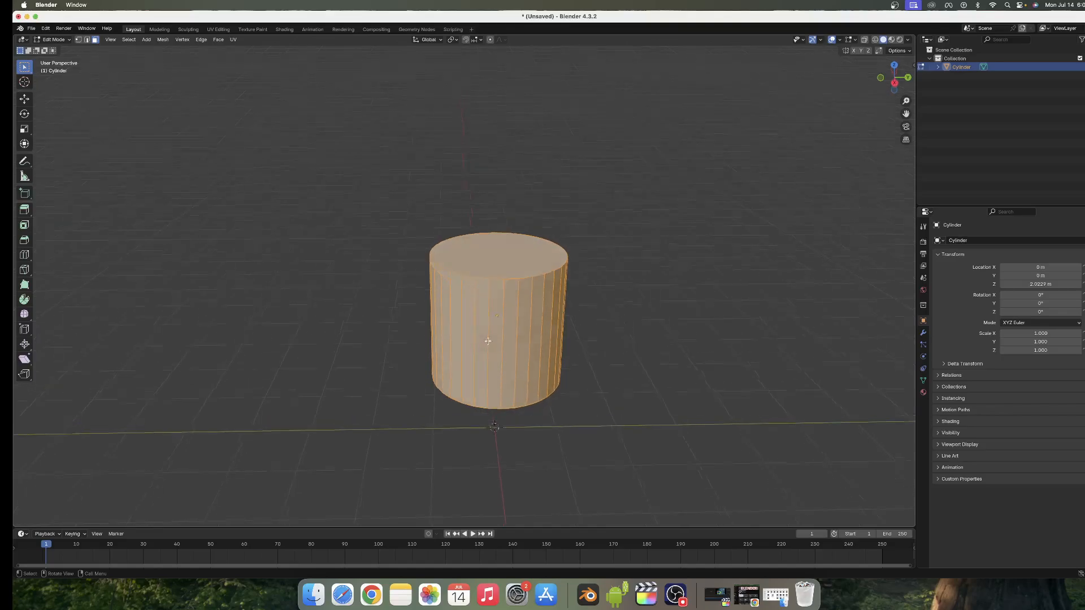
pyautogui.click(504, 252)
pyautogui.hscroll(5, 502, 253)
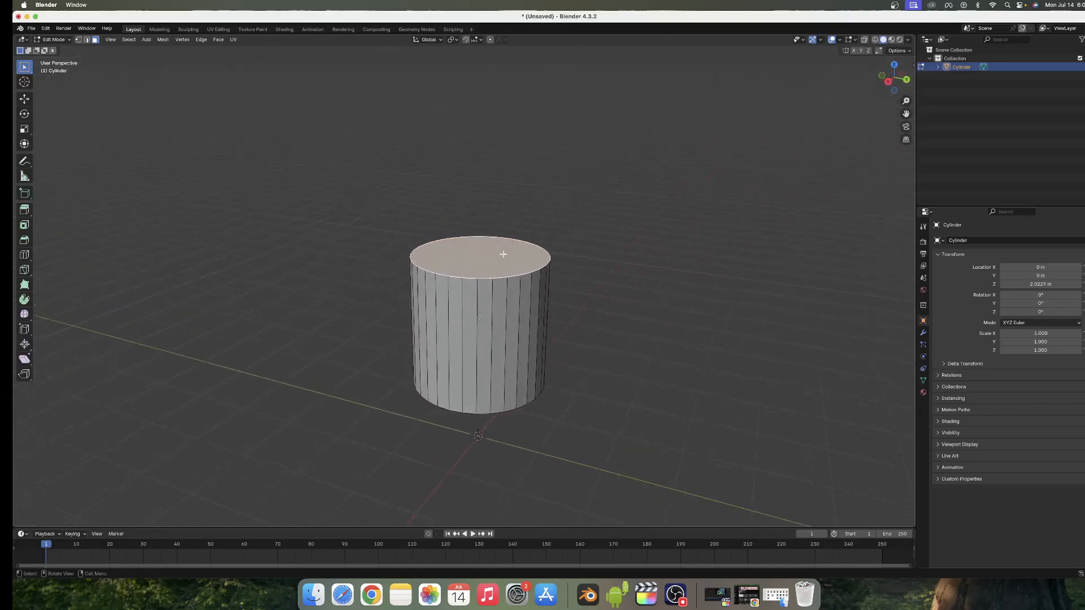
pyautogui.hscroll(-5, 503, 254)
pyautogui.hscroll(1, 41, 110)
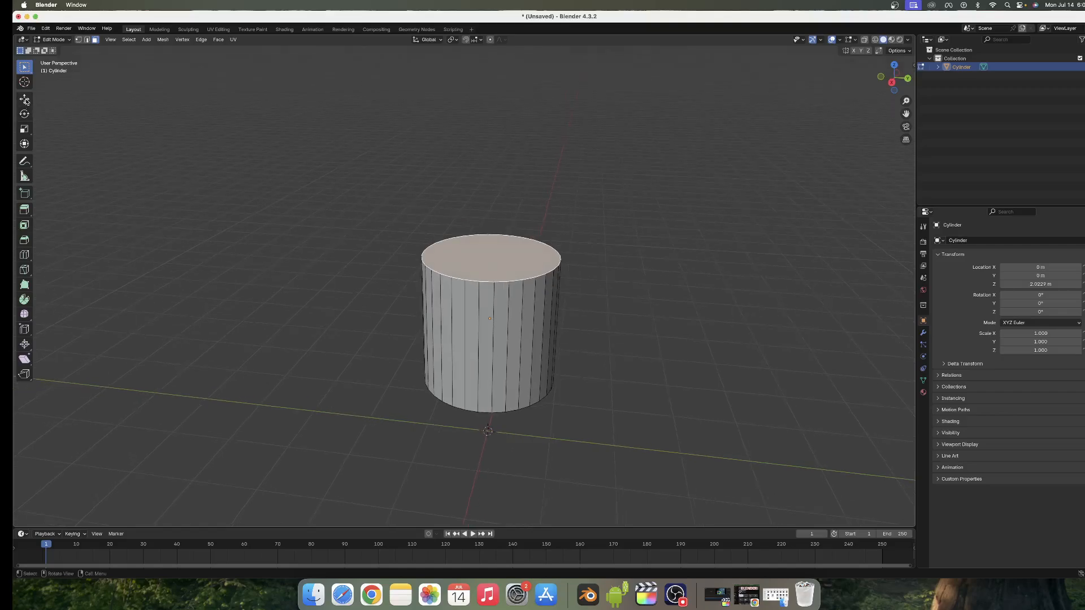
# Move the top face down along the Z axis until the cylinder is a thin flat disc.
pyautogui.click(25, 100)
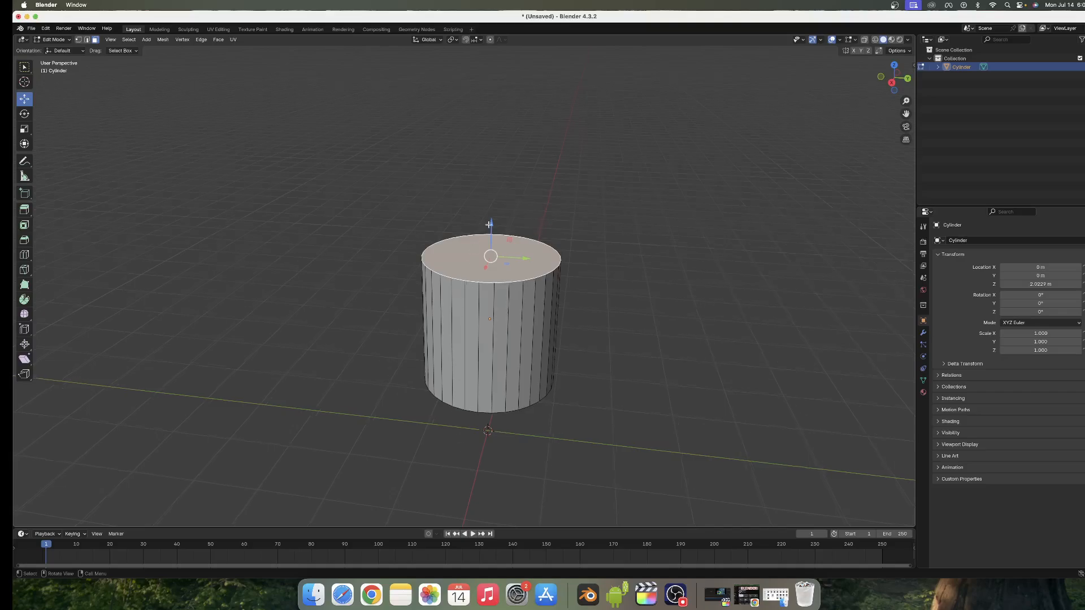
pyautogui.scroll(-2, 491, 243)
pyautogui.moveTo(491, 223); pyautogui.dragTo(464, 339)
# Examine the thickness and shape of the flattened disc from several angles.
pyautogui.hscroll(3, 582, 428)
pyautogui.hscroll(2, 584, 429)
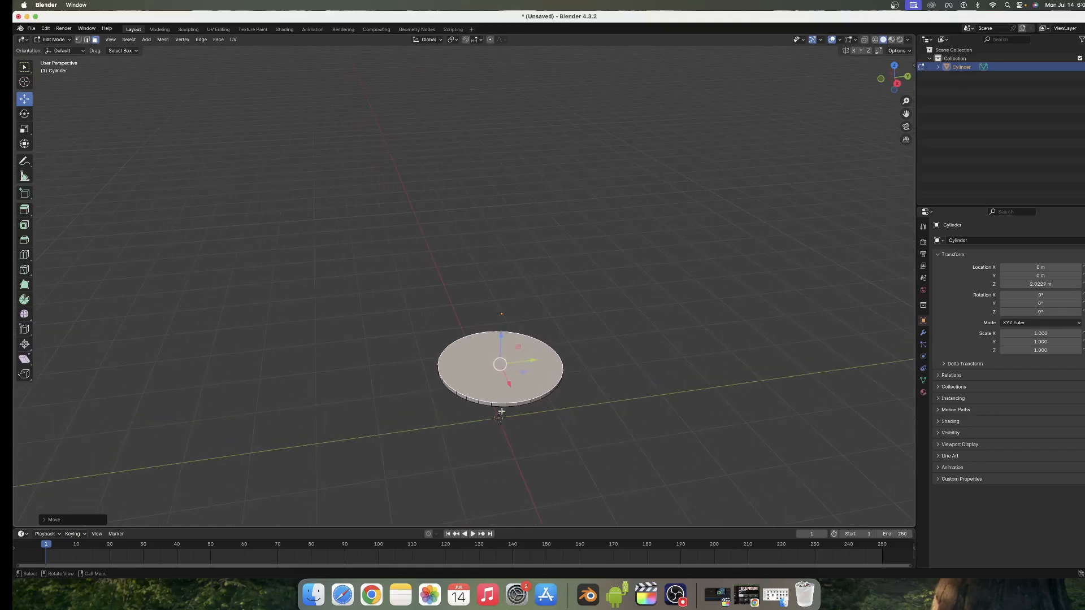
pyautogui.scroll(3, 482, 396)
pyautogui.scroll(-5, 482, 396)
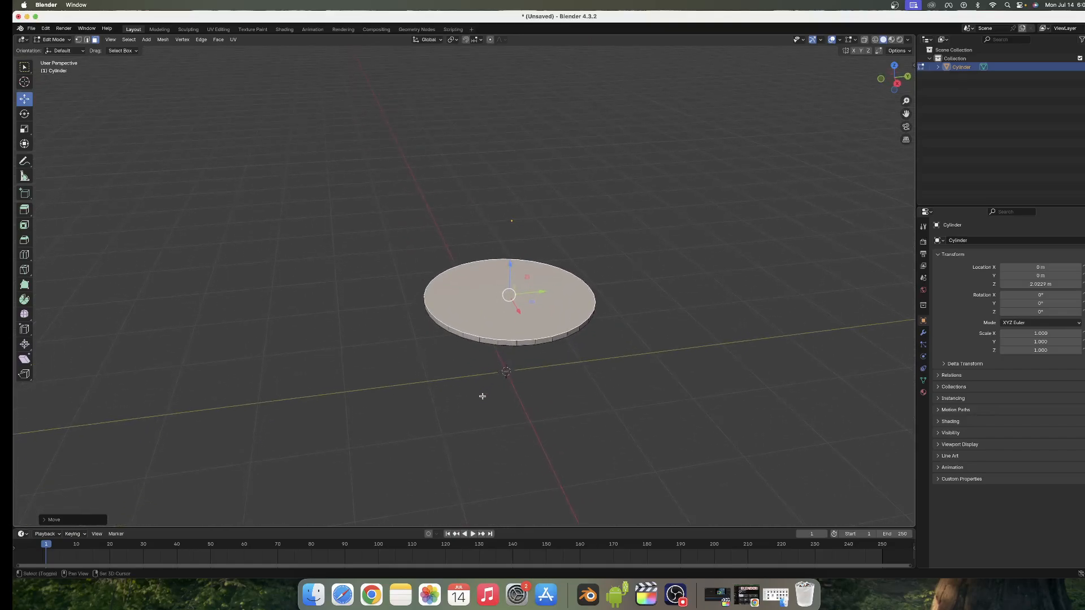
pyautogui.keyDown('ctrl'); pyautogui.scroll(3, 484, 396); pyautogui.keyUp('ctrl')
pyautogui.keyDown('ctrl'); pyautogui.scroll(-3, 485, 396); pyautogui.keyUp('ctrl')
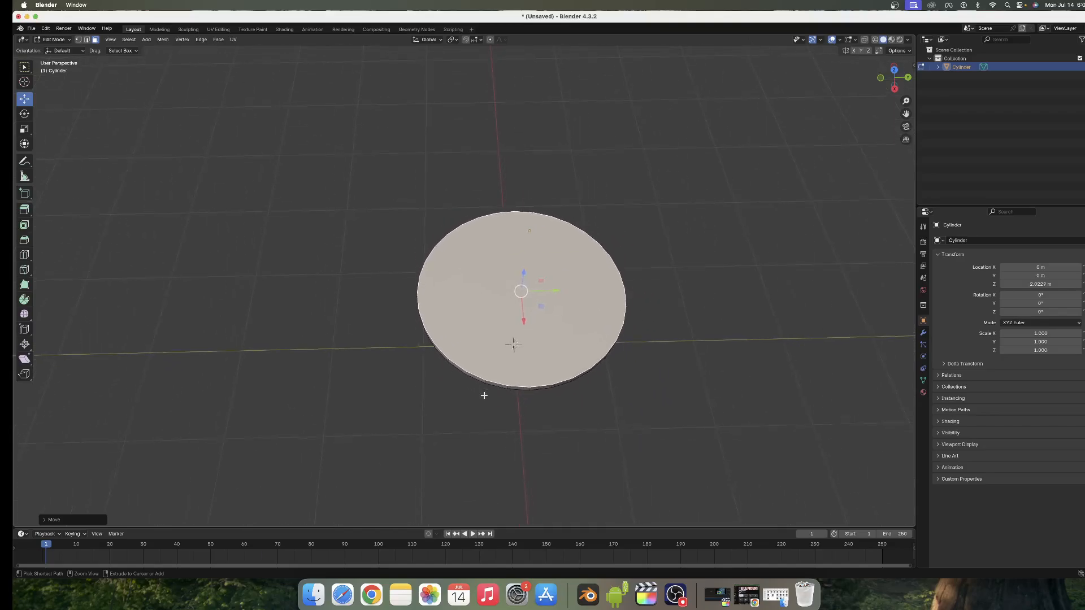
pyautogui.hscroll(2, 484, 395)
pyautogui.keyDown('shift'); pyautogui.hscroll(3, 483, 395); pyautogui.keyUp('shift')
pyautogui.scroll(4, 483, 395)
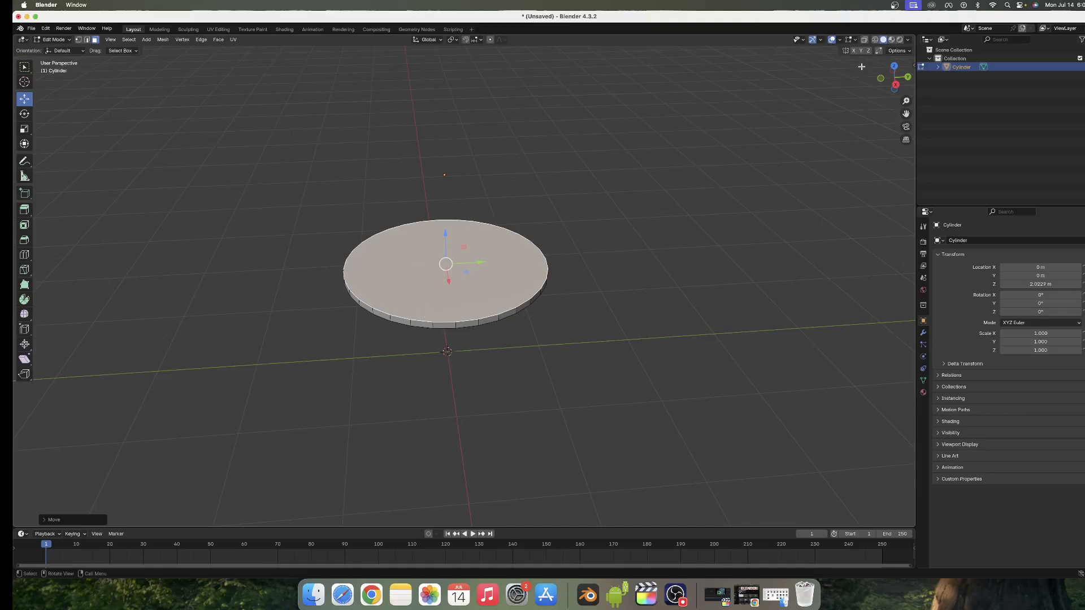
# Show the viewport in material preview shading and create a new material for the disc.
pyautogui.click(891, 39)
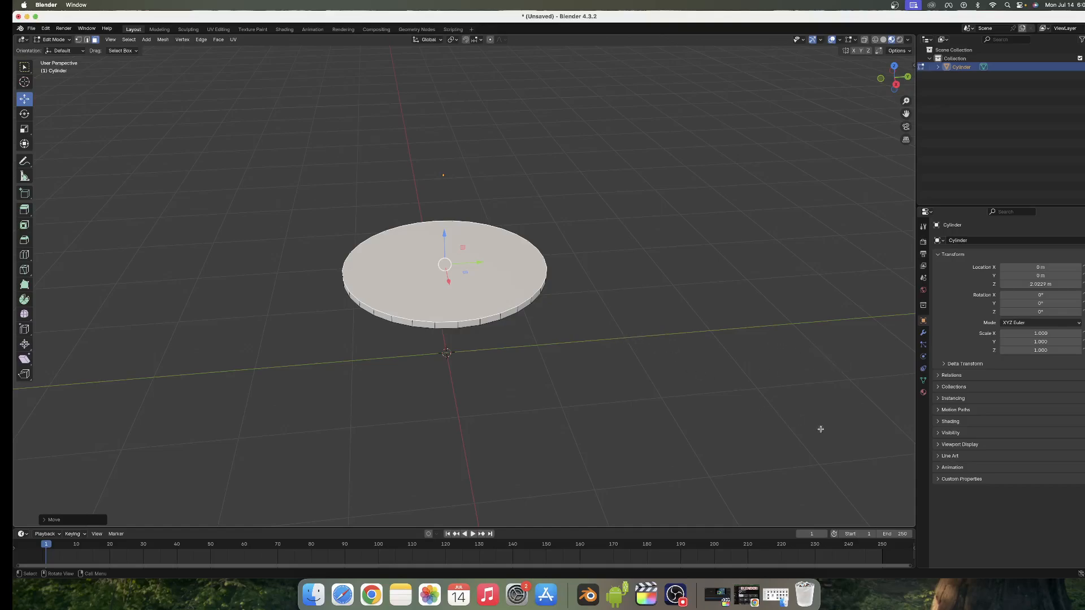
pyautogui.click(923, 393)
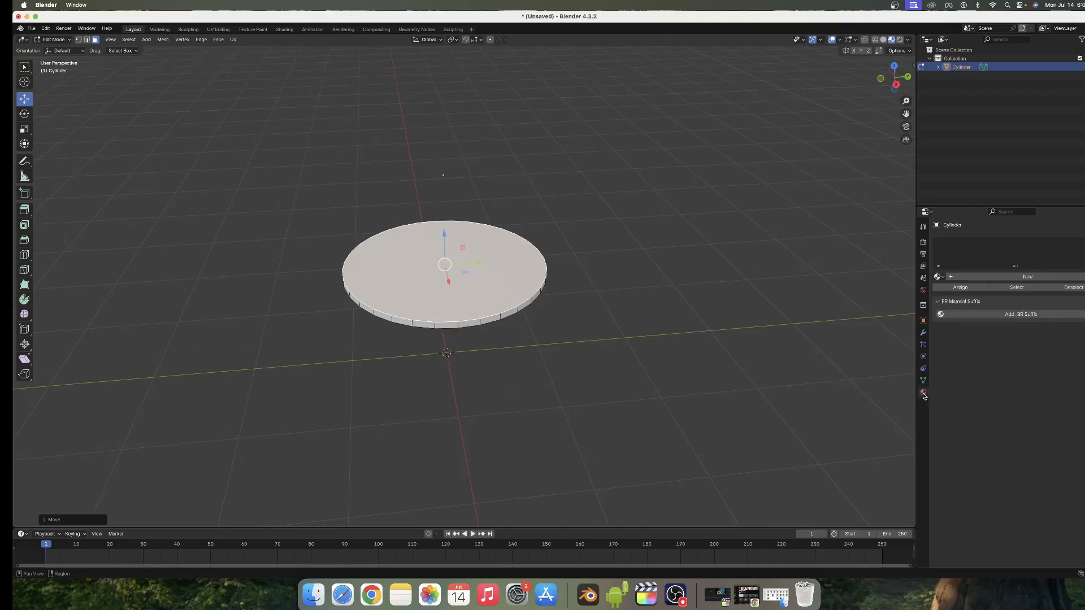
pyautogui.click(1027, 277)
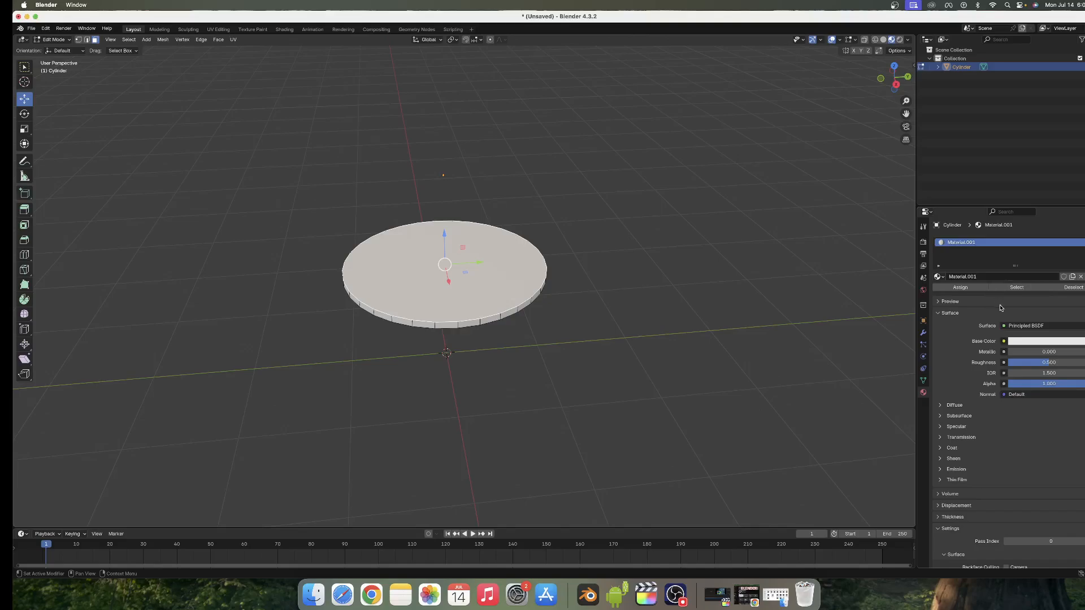
# Feed the material's Base Color from an Image Texture.
pyautogui.click(1004, 342)
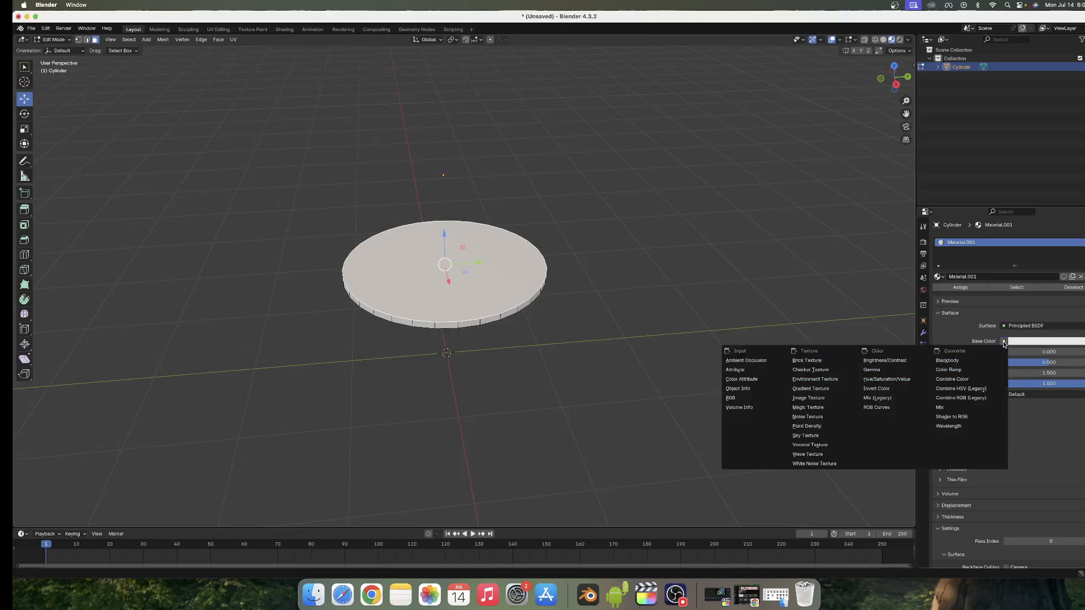
pyautogui.click(820, 399)
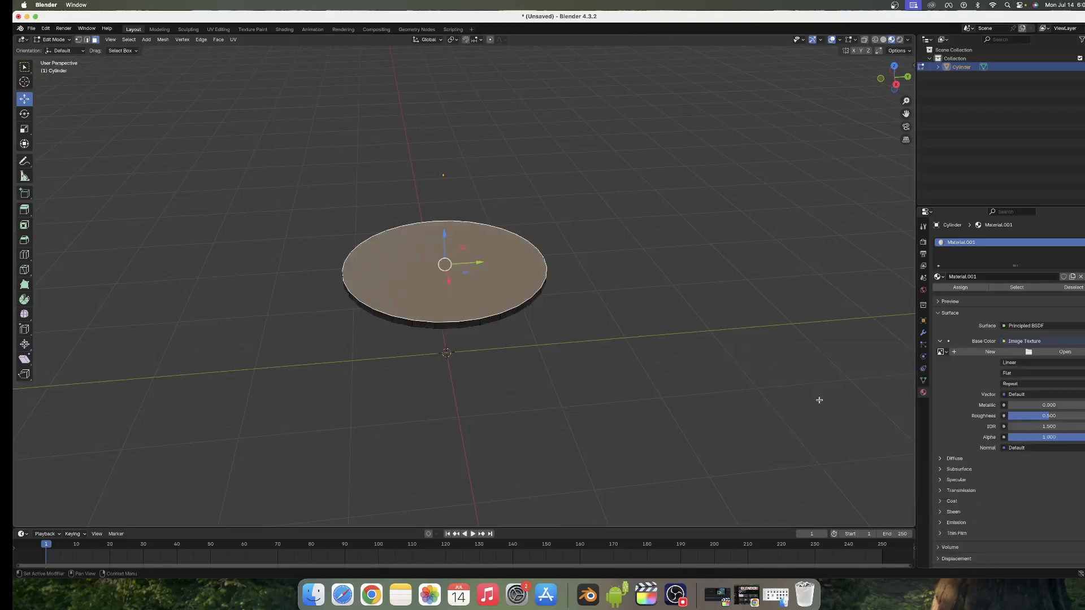
pyautogui.hscroll(1, 820, 400)
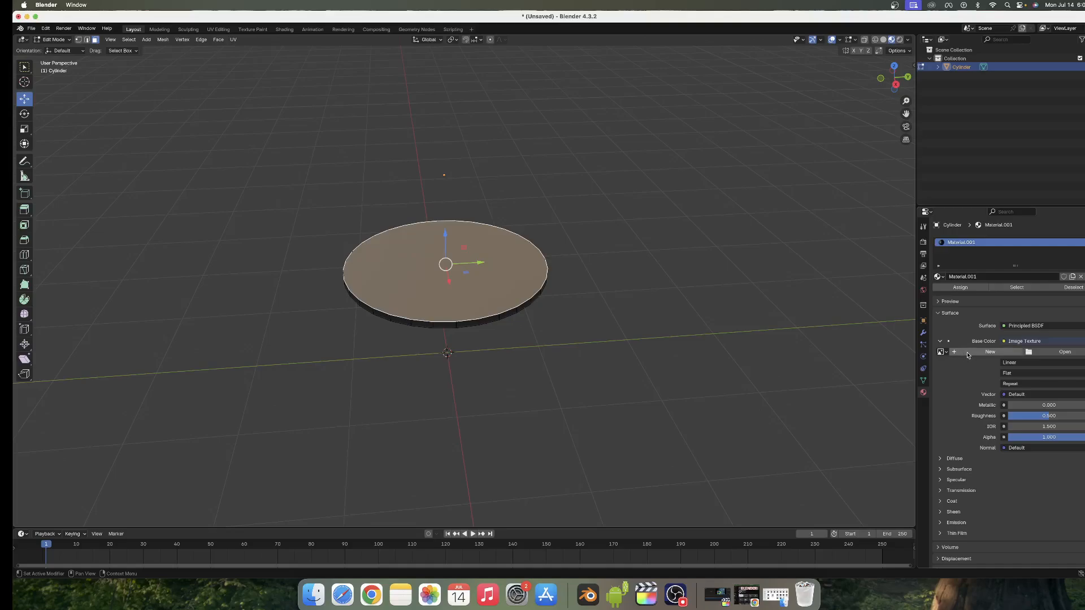
# Load coin_PNG36940.png from the Desktop folder as the base color's image.
pyautogui.click(1055, 352)
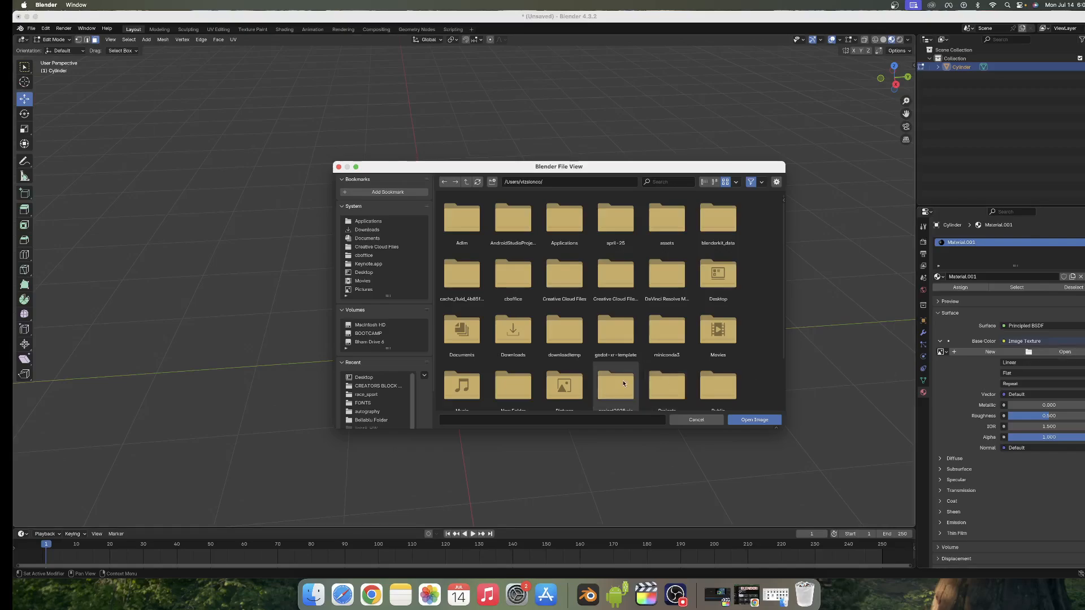
pyautogui.click(364, 272)
pyautogui.scroll(-2, 513, 338)
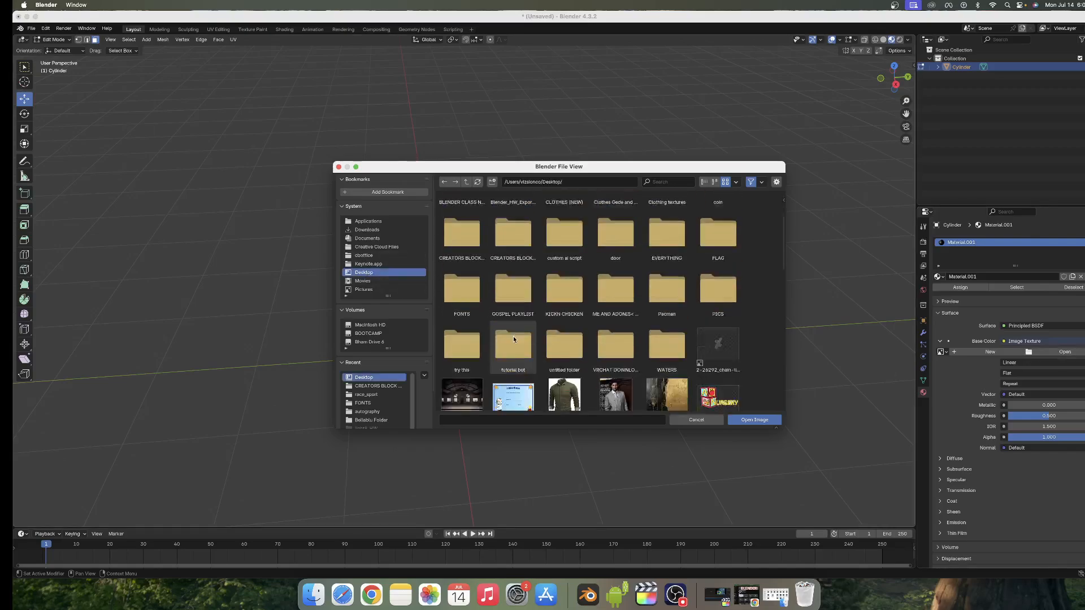
pyautogui.scroll(-5, 513, 338)
pyautogui.click(565, 308)
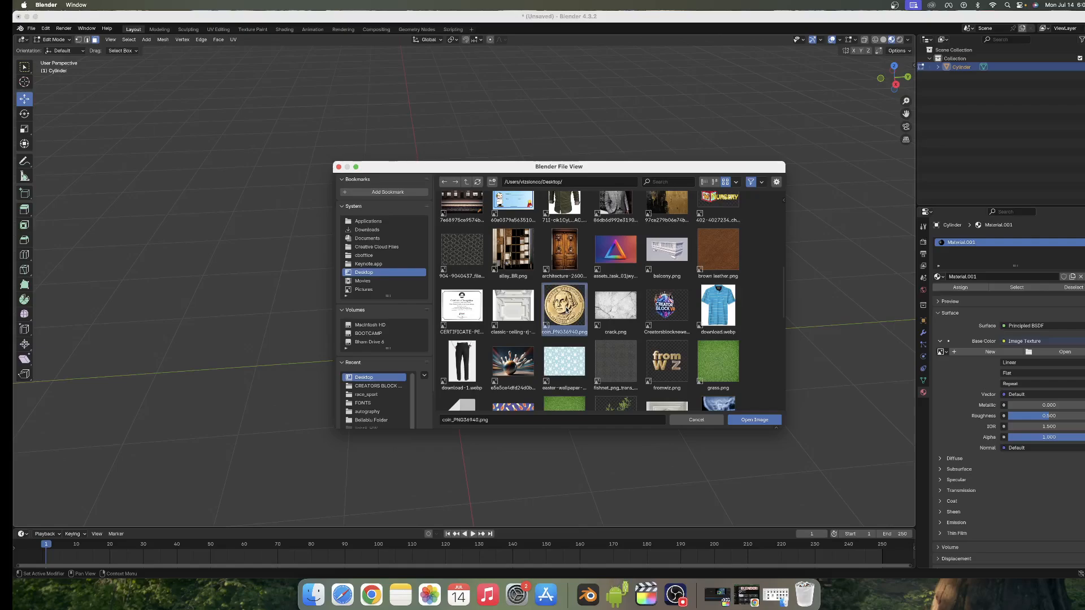
pyautogui.scroll(1, 751, 407)
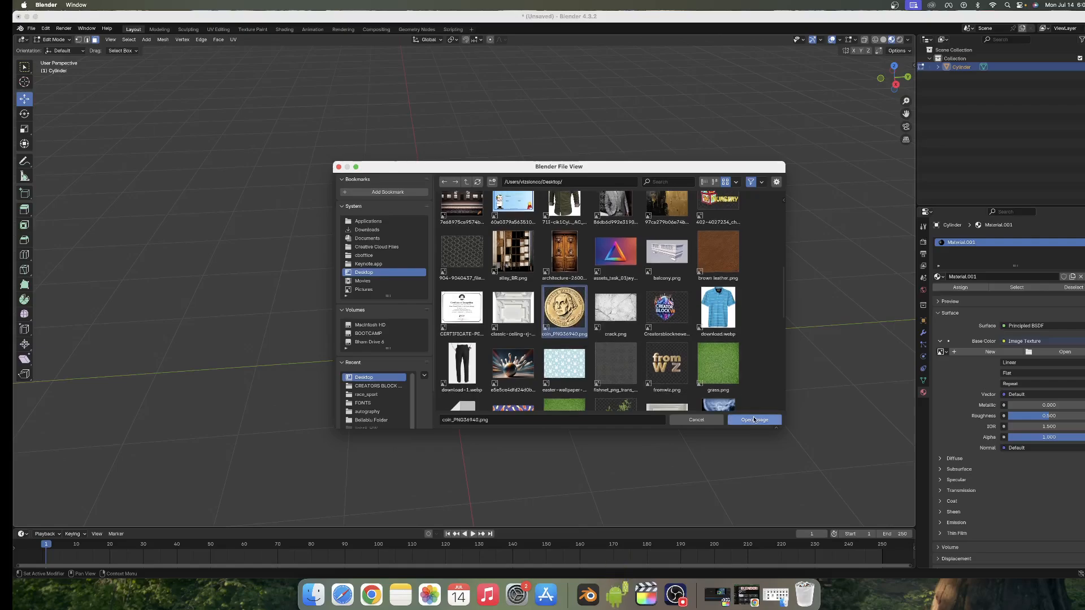
pyautogui.click(753, 419)
# Examine how the coin image sits on the disc's top, bottom and rim.
pyautogui.scroll(3, 487, 295)
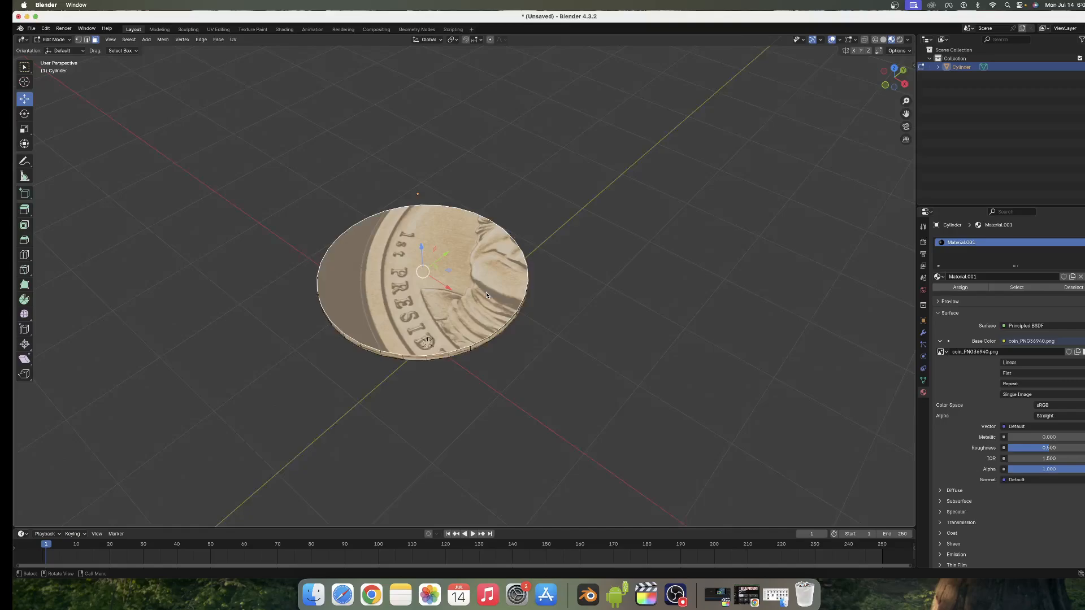
pyautogui.hscroll(-5, 487, 295)
pyautogui.scroll(-8, 487, 294)
pyautogui.scroll(3, 487, 294)
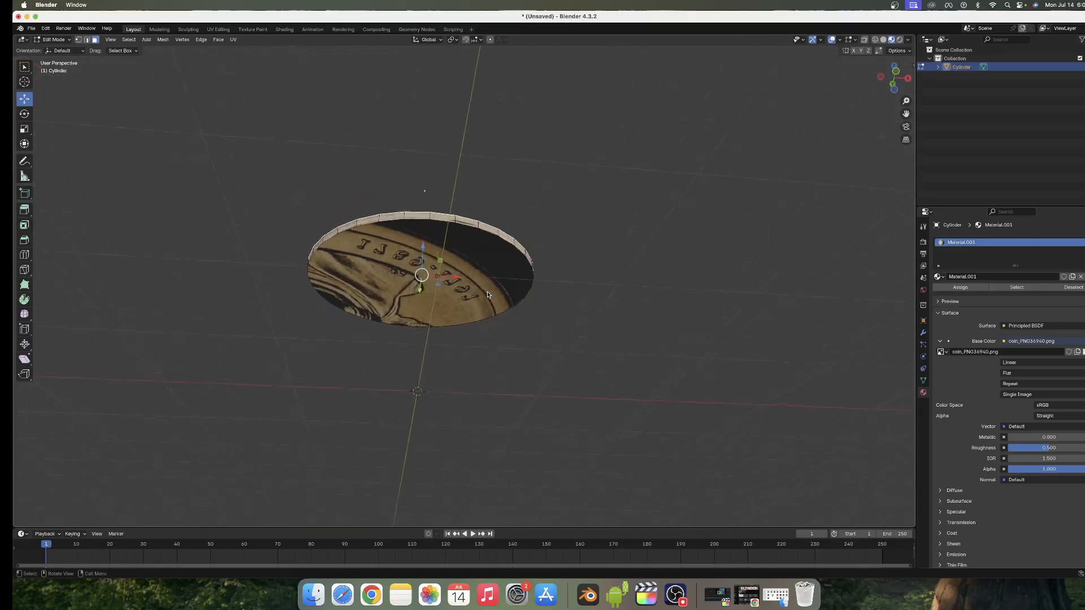
pyautogui.scroll(5, 487, 294)
pyautogui.scroll(-6, 488, 295)
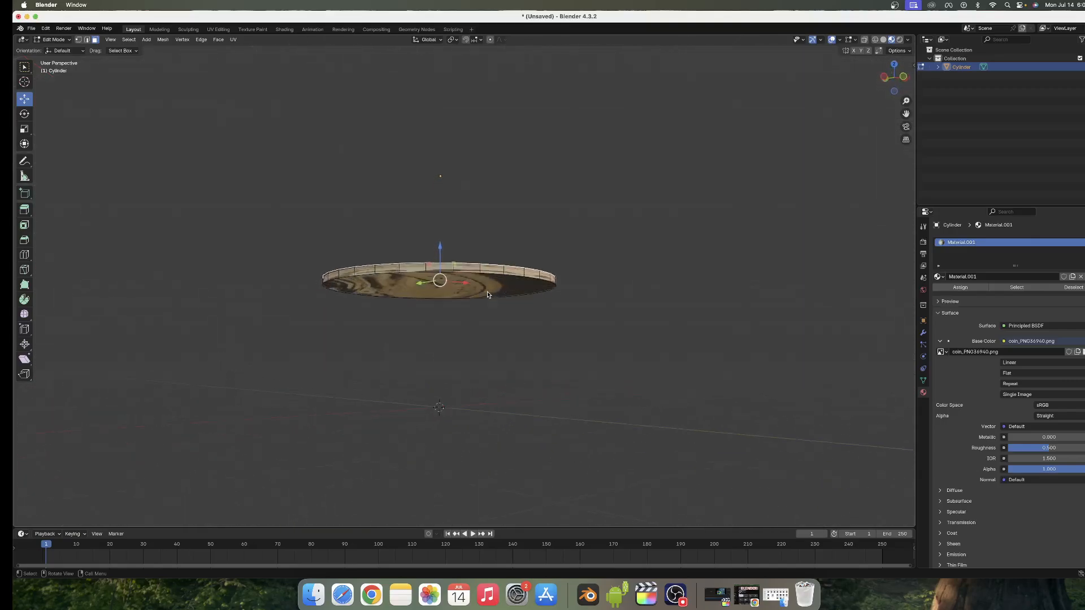
pyautogui.scroll(5, 488, 294)
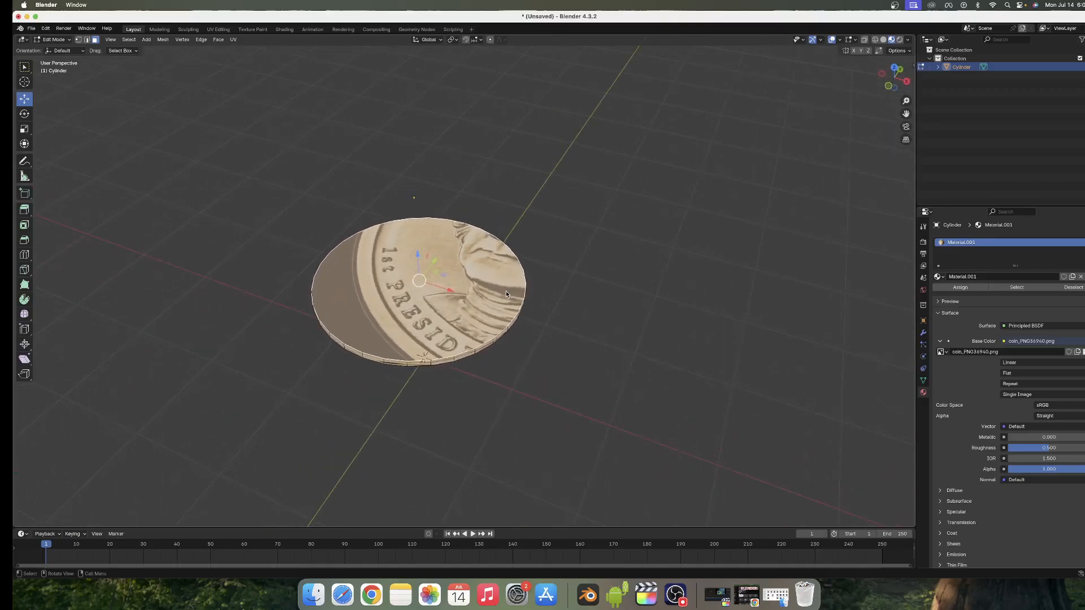
pyautogui.hscroll(3, 474, 292)
pyautogui.hscroll(3, 473, 291)
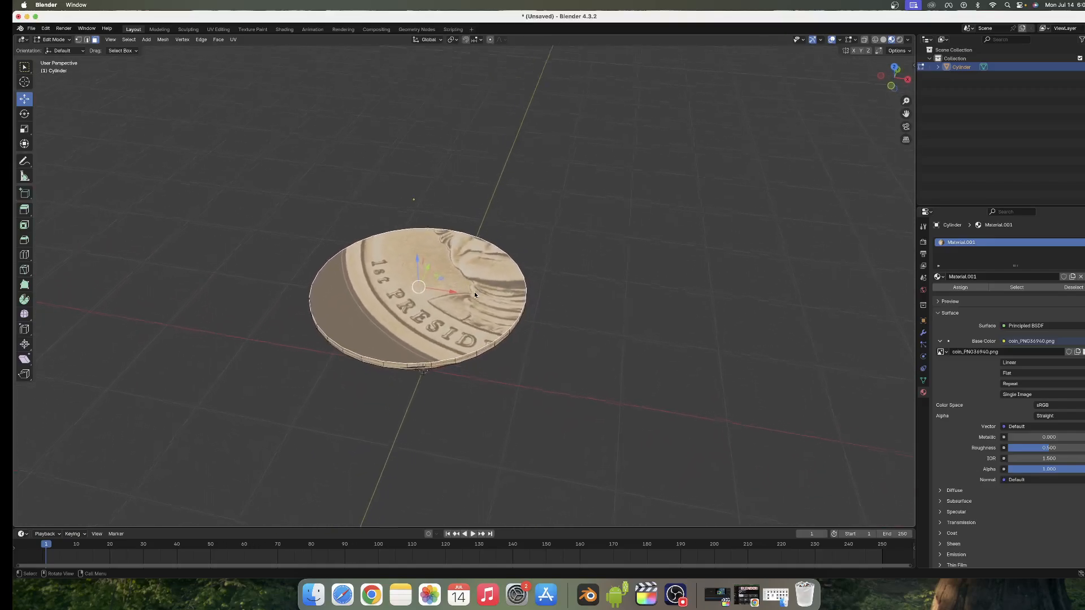
pyautogui.scroll(-1, 474, 292)
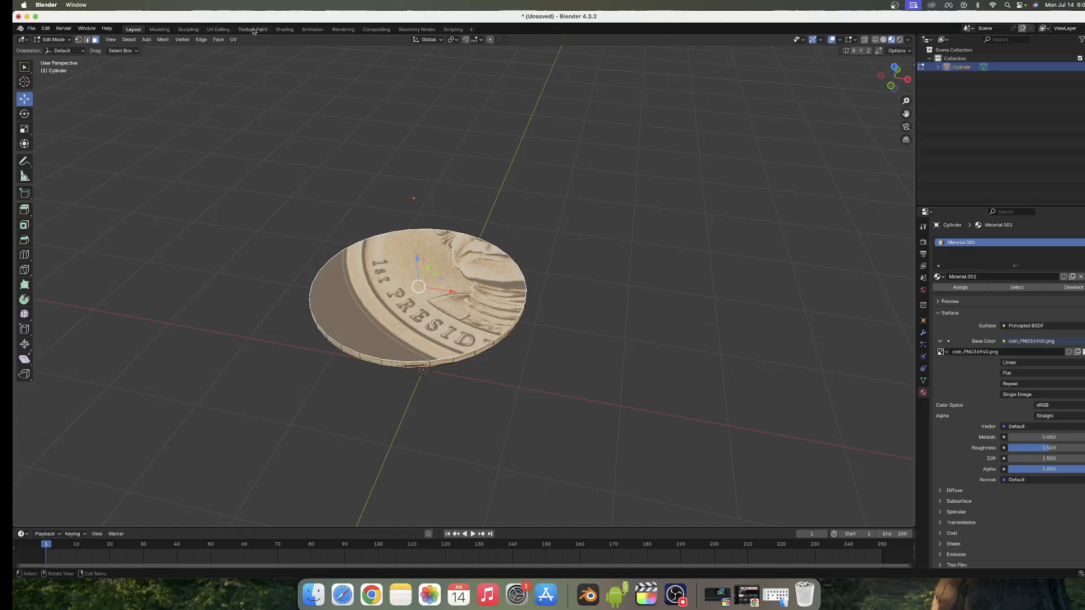
# Switch to the UV Editing workspace and show its 3D view in material preview shading with the disc's top face in view.
pyautogui.click(219, 30)
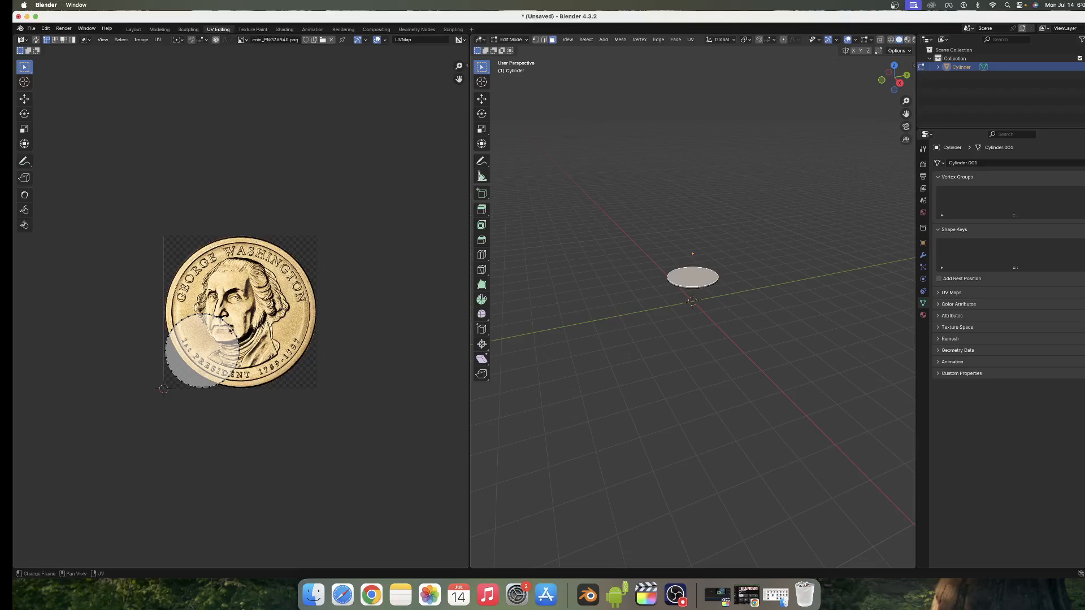
pyautogui.scroll(4, 229, 334)
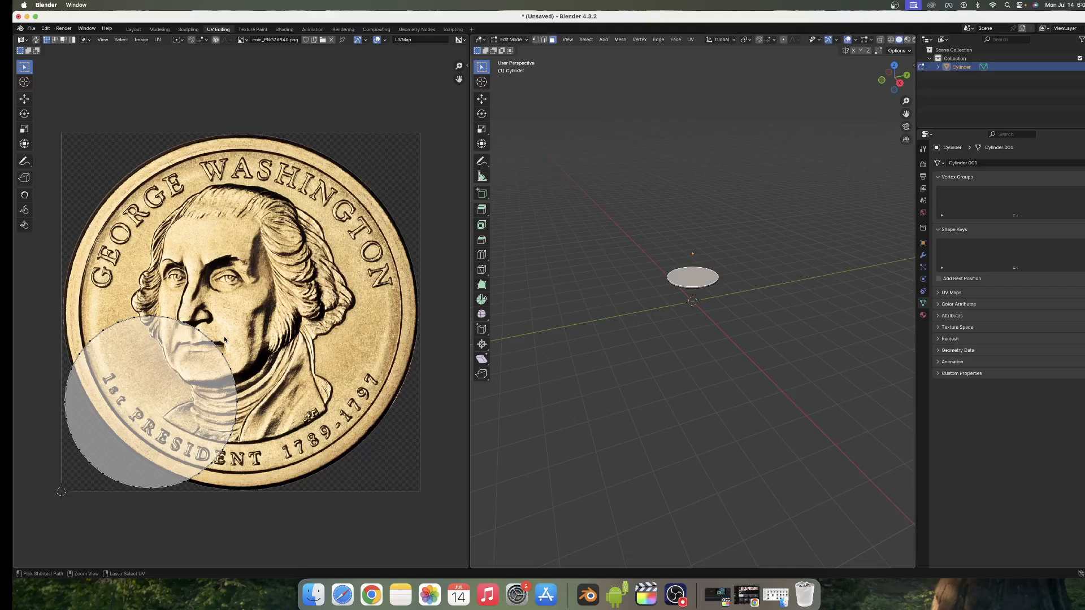
pyautogui.scroll(-1, 224, 339)
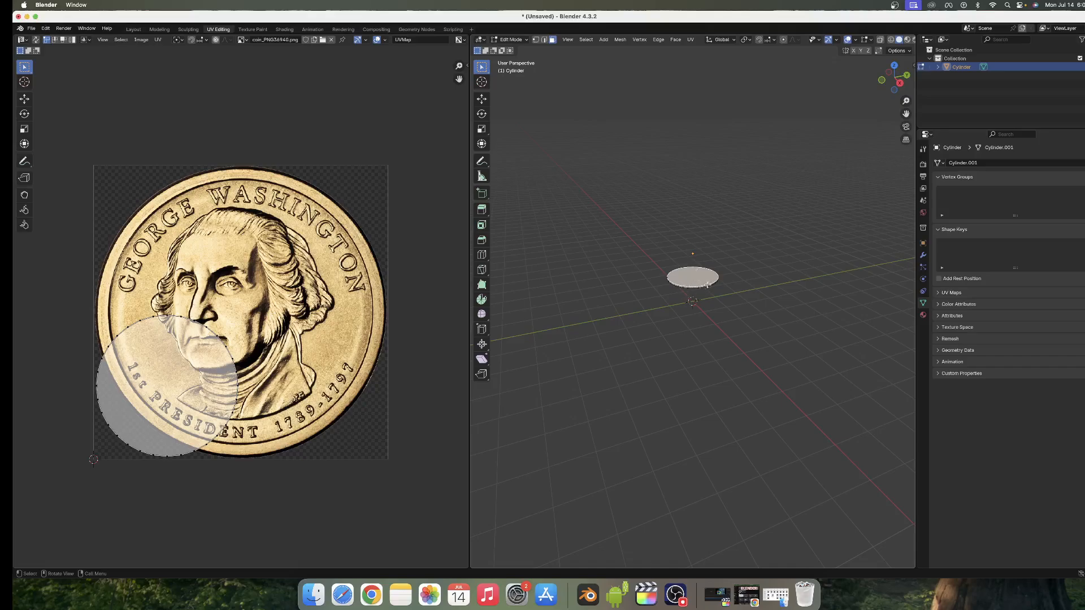
pyautogui.click(907, 40)
pyautogui.scroll(6, 689, 291)
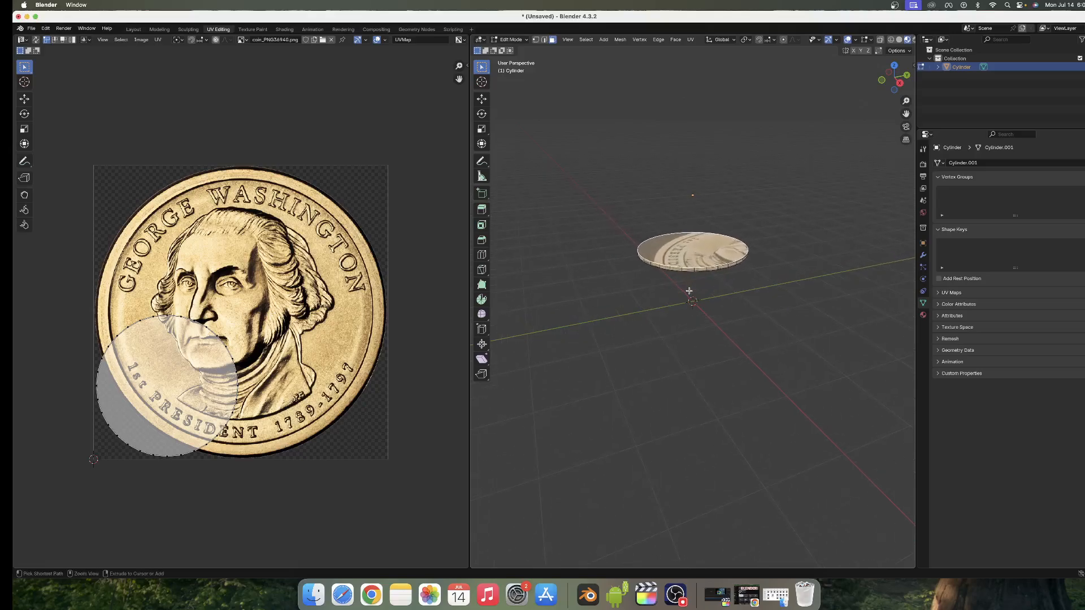
pyautogui.hscroll(-5, 688, 290)
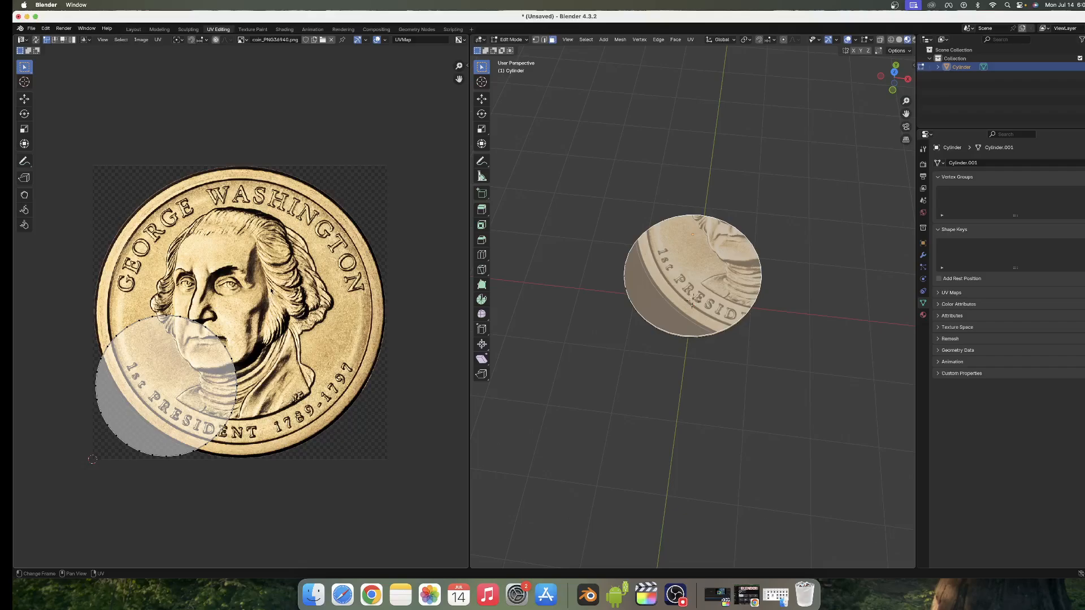
pyautogui.hscroll(1, 271, 291)
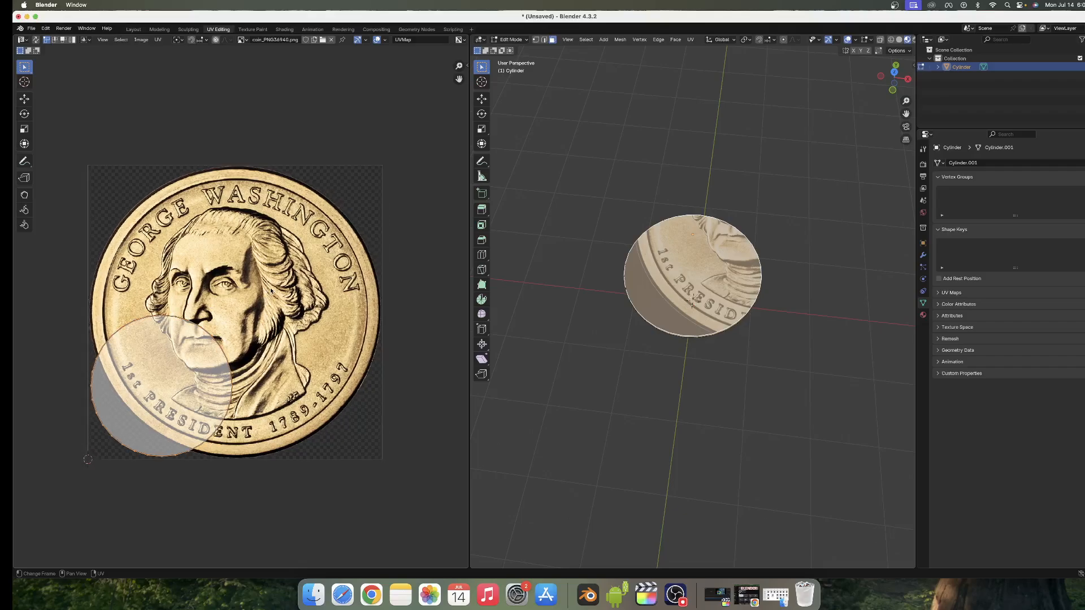
# Select the top face's whole UV island, scale it up to about twice its size and move it over the coin image.
pyautogui.press('a')
pyautogui.scroll(1, 271, 291)
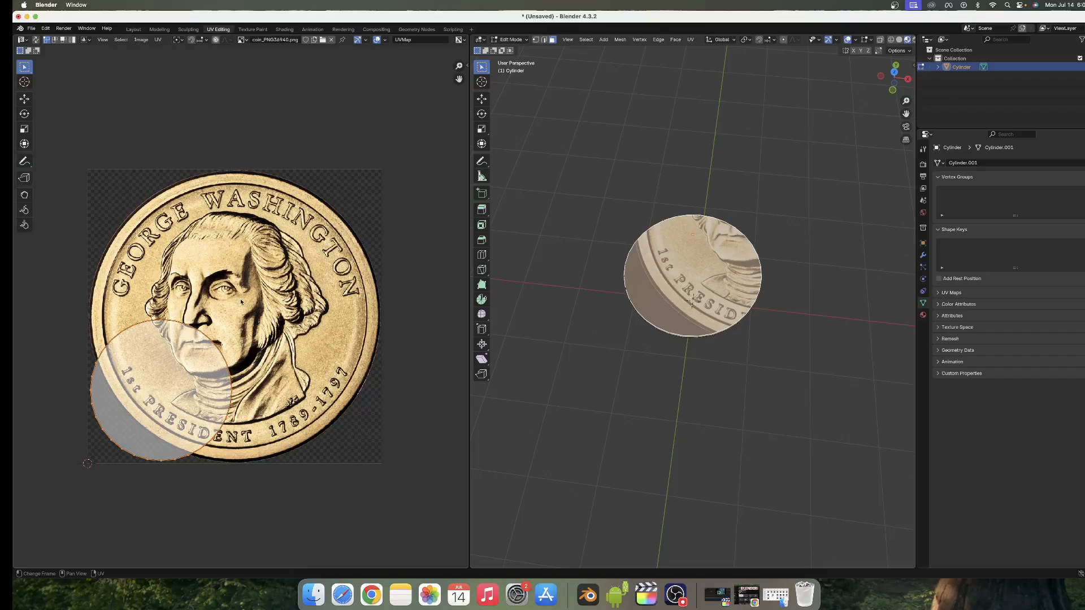
pyautogui.hscroll(-5, 260, 352)
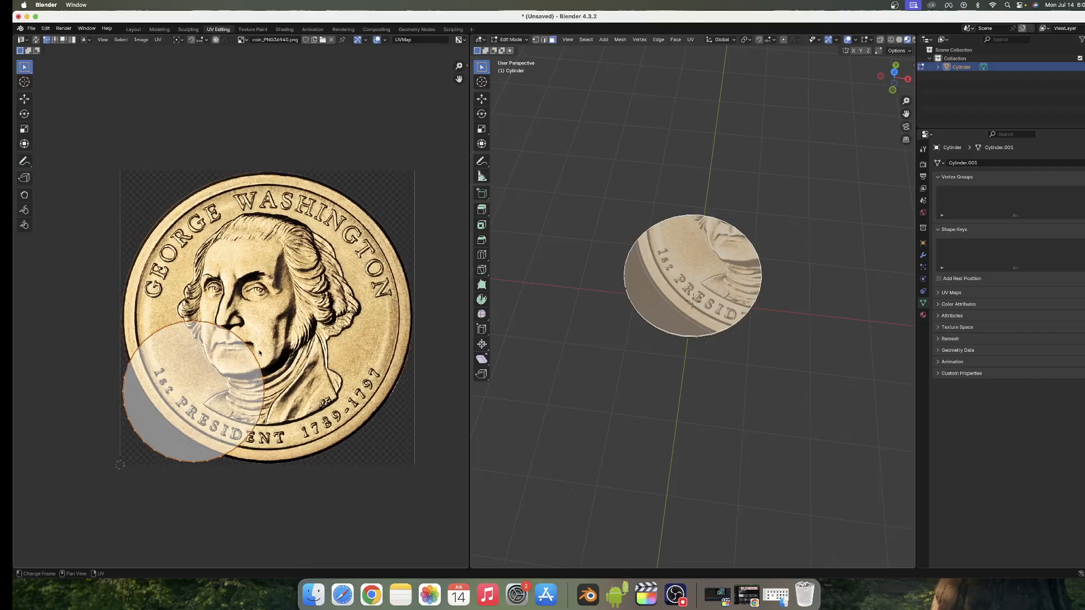
pyautogui.press('s')
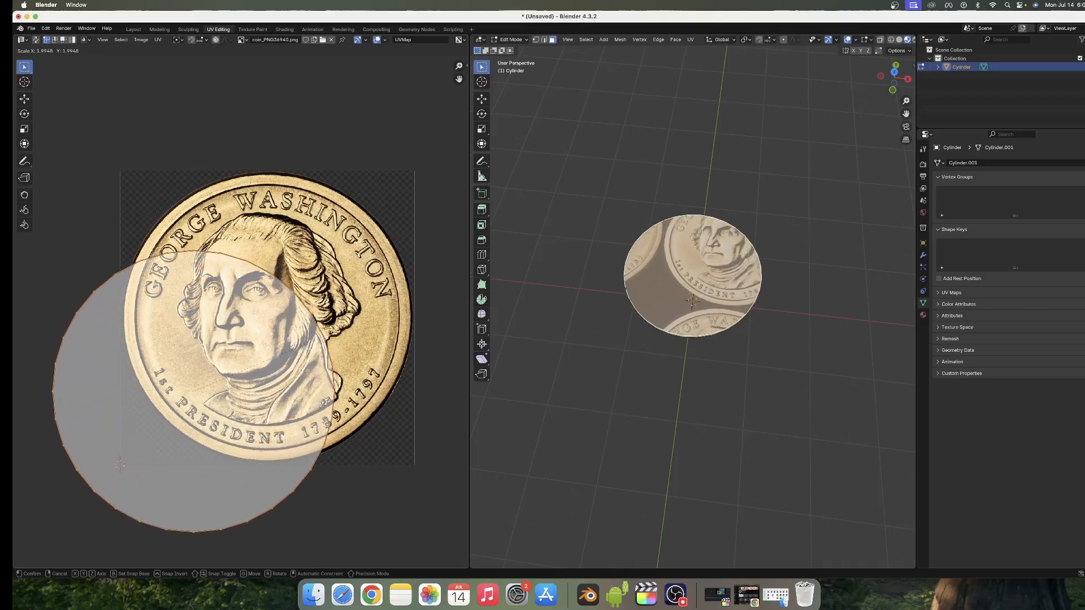
pyautogui.click(340, 334)
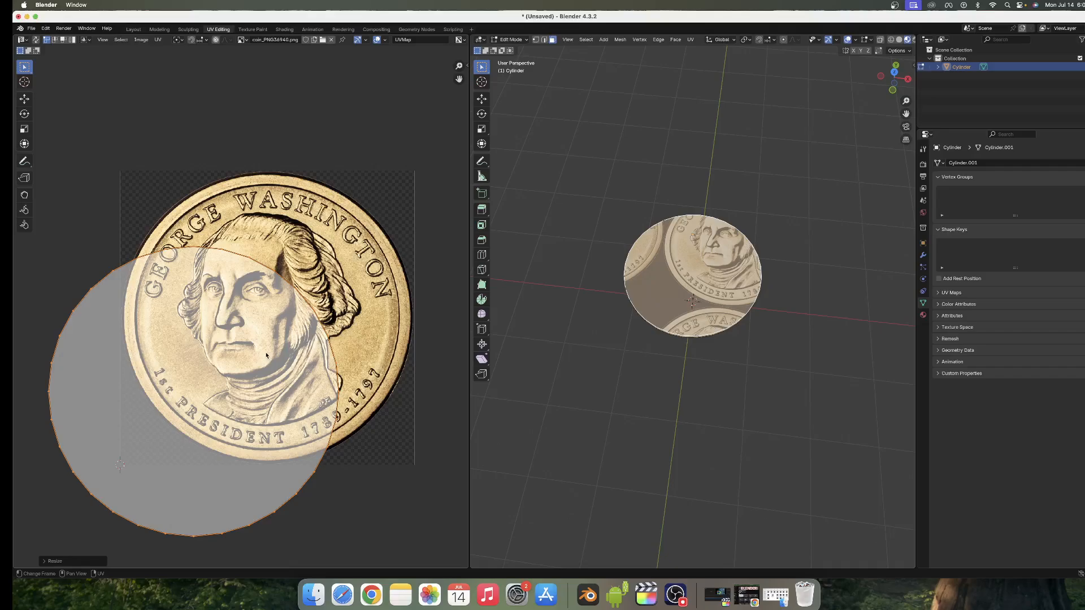
pyautogui.press('g')
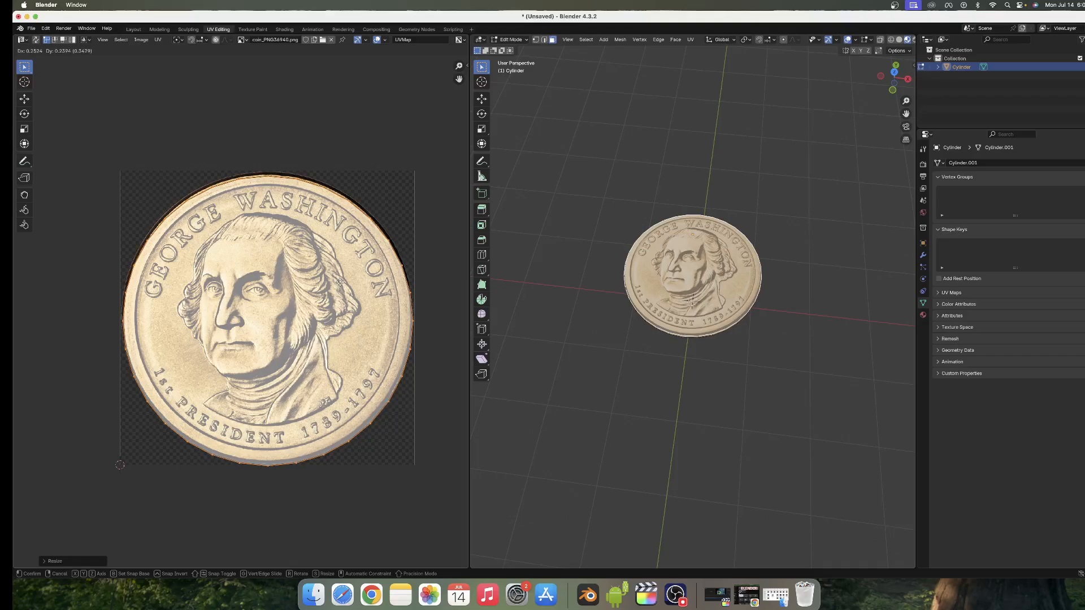
pyautogui.click(340, 283)
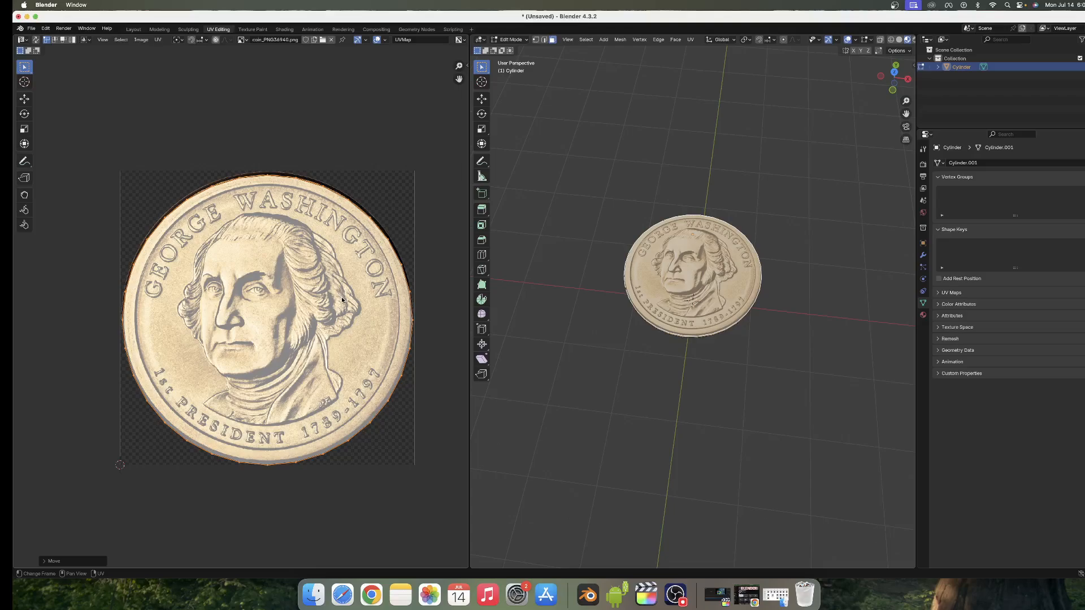
# Shrink the top face's UV island slightly and nudge it to match the coin's outer edge.
pyautogui.press('s')
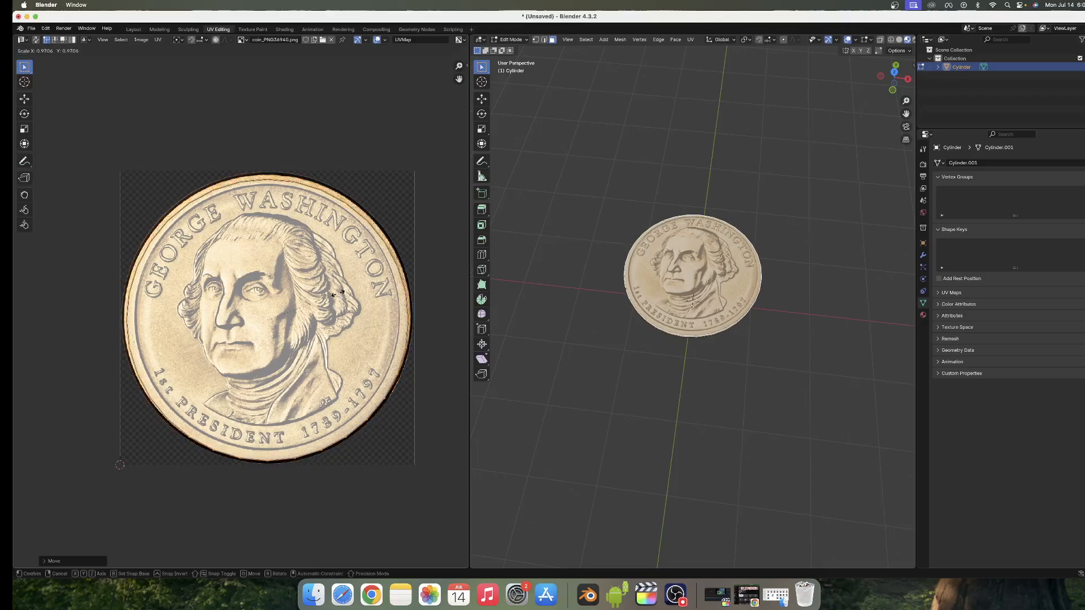
pyautogui.click(340, 296)
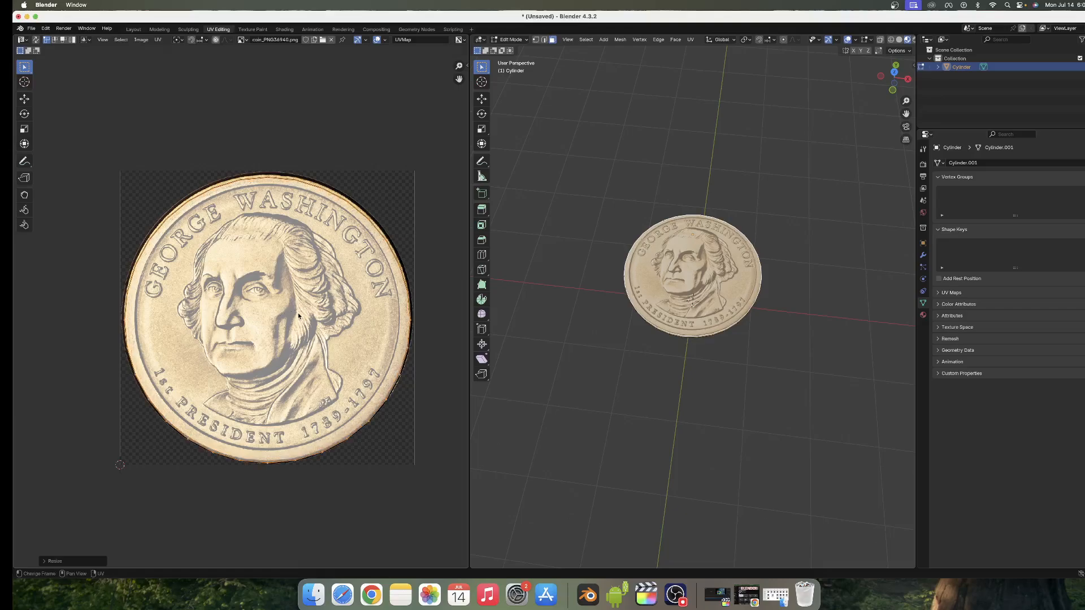
pyautogui.press('g')
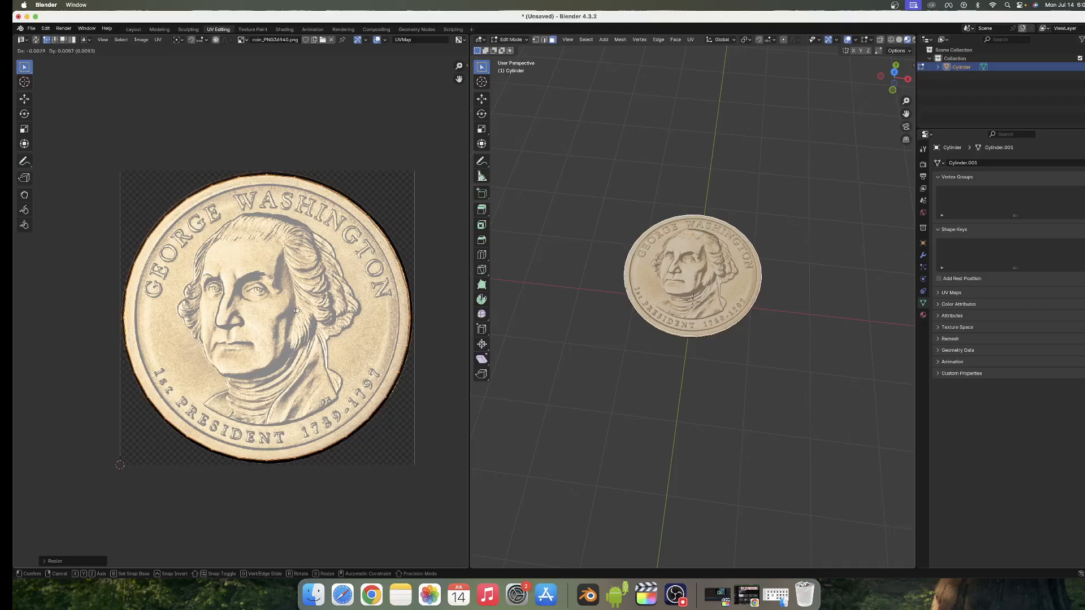
pyautogui.click(298, 312)
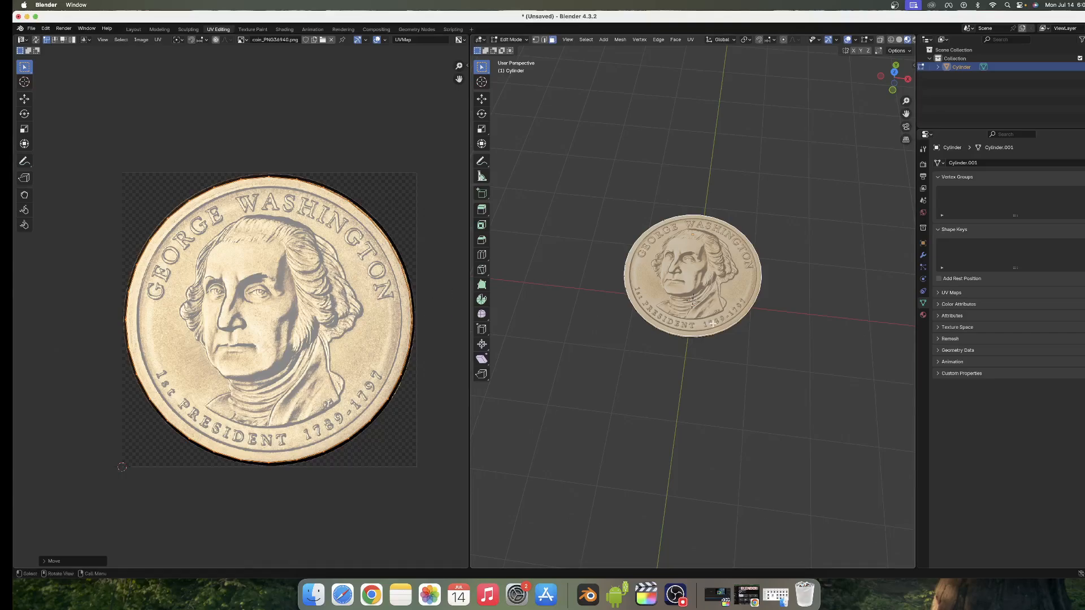
# Inspect the textured top from several angles and select the disc's bottom face.
pyautogui.scroll(5, 713, 324)
pyautogui.scroll(-5, 714, 323)
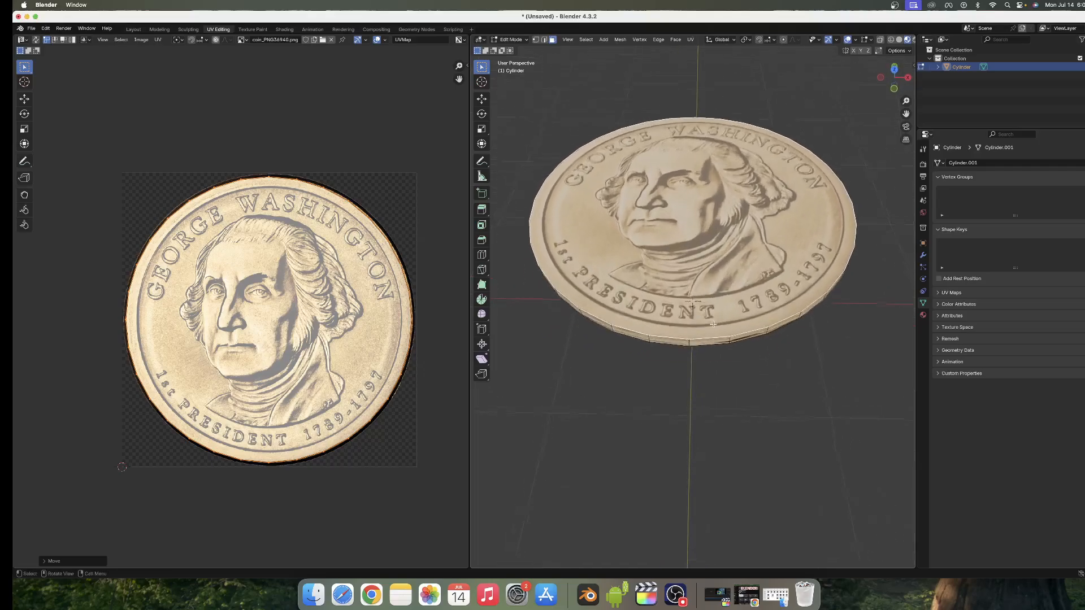
pyautogui.scroll(2, 713, 324)
pyautogui.scroll(-10, 713, 323)
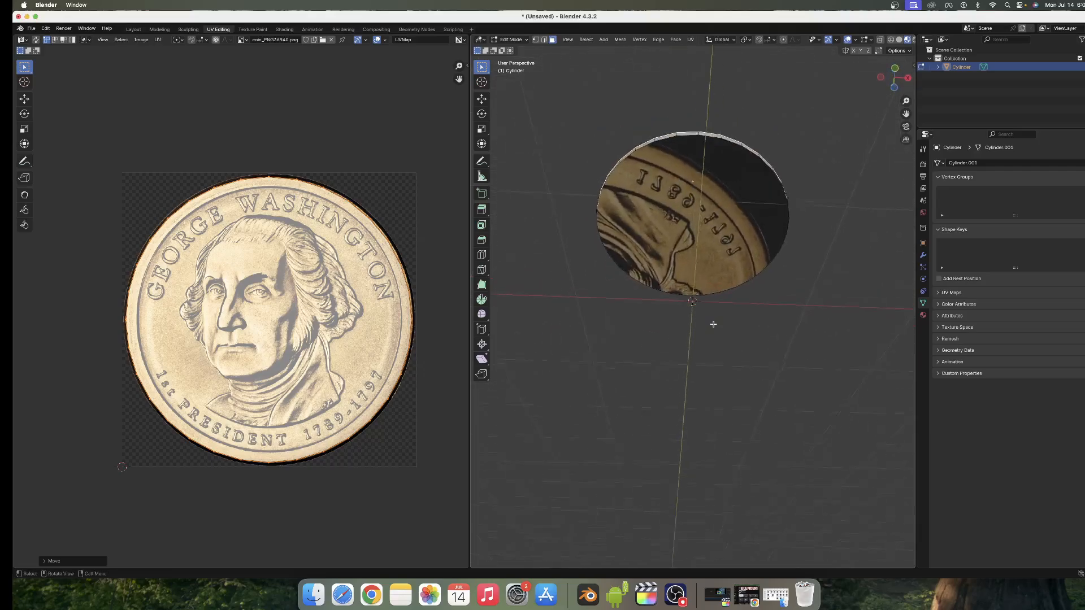
pyautogui.scroll(10, 713, 324)
pyautogui.scroll(-5, 713, 324)
pyautogui.scroll(-8, 713, 324)
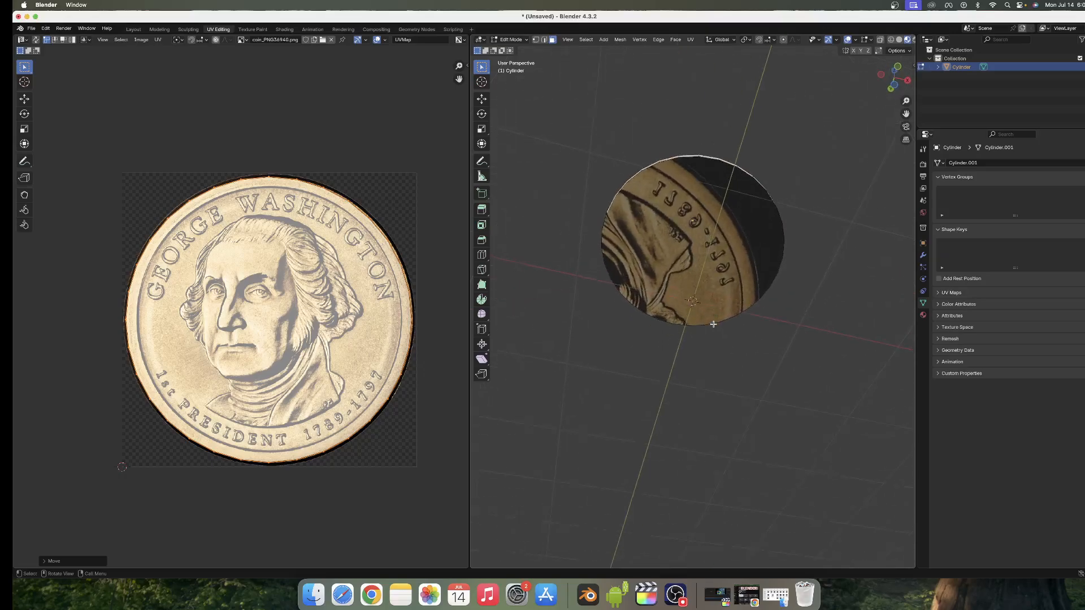
pyautogui.click(713, 259)
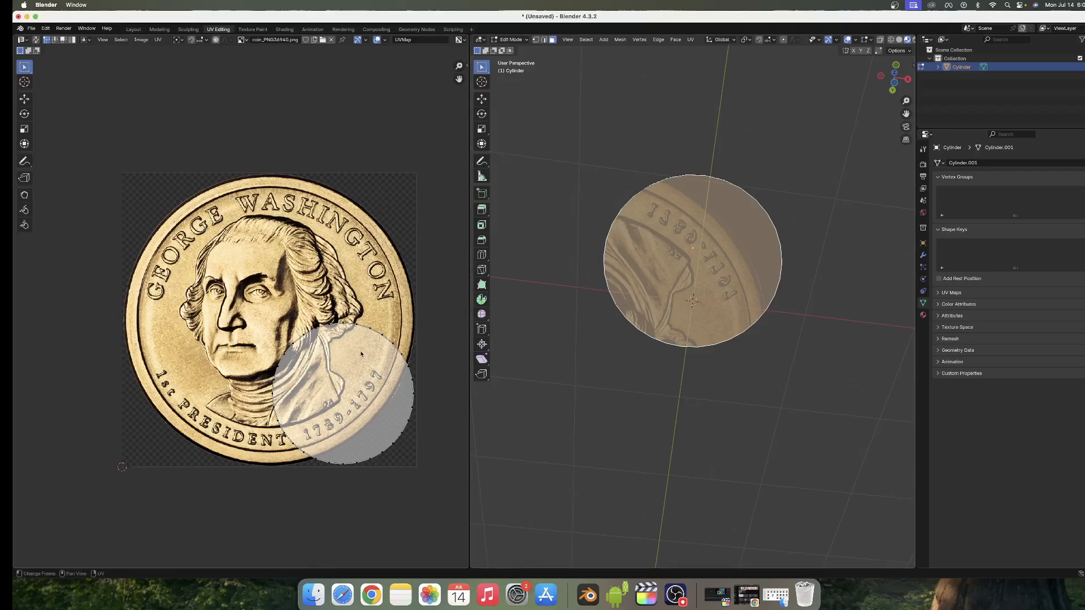
# Select the bottom face's whole UV island, scale it up to about 1.76 times its size and move it over the coin image.
pyautogui.hscroll(1, 363, 356)
pyautogui.press('a')
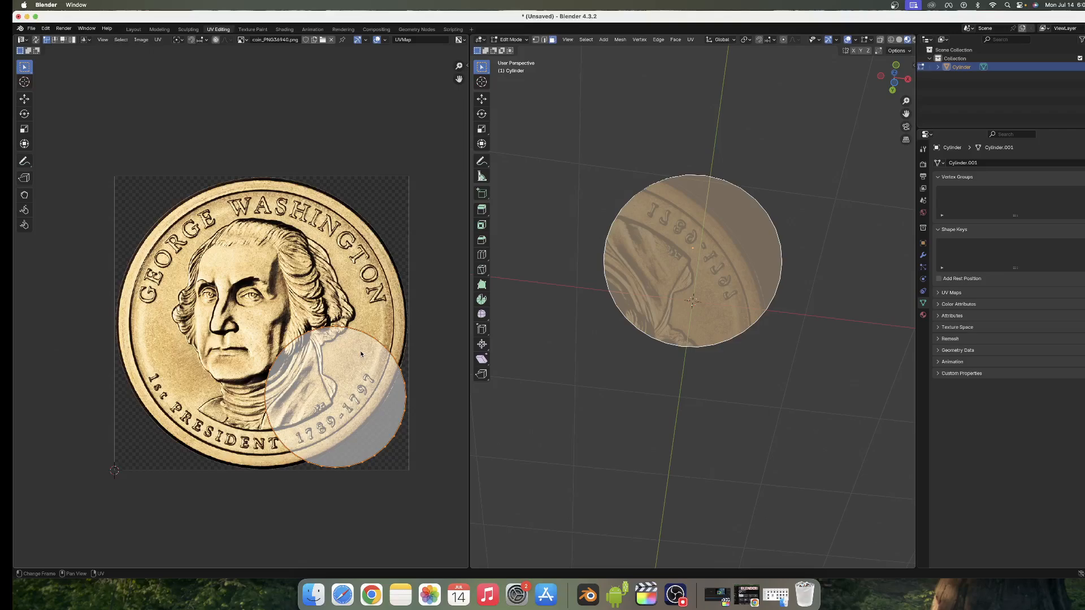
pyautogui.press('s')
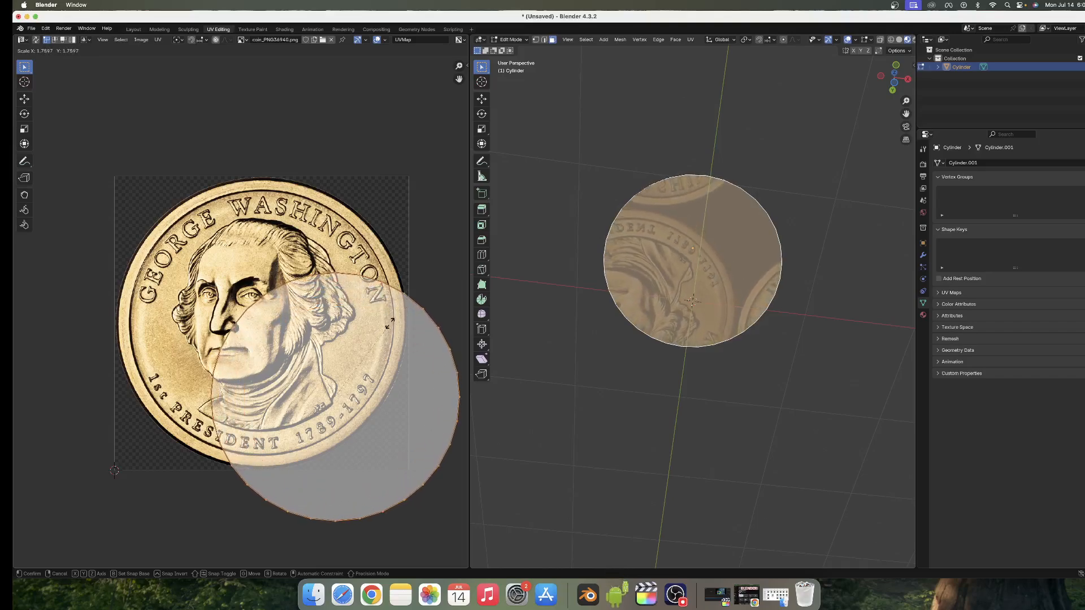
pyautogui.click(390, 323)
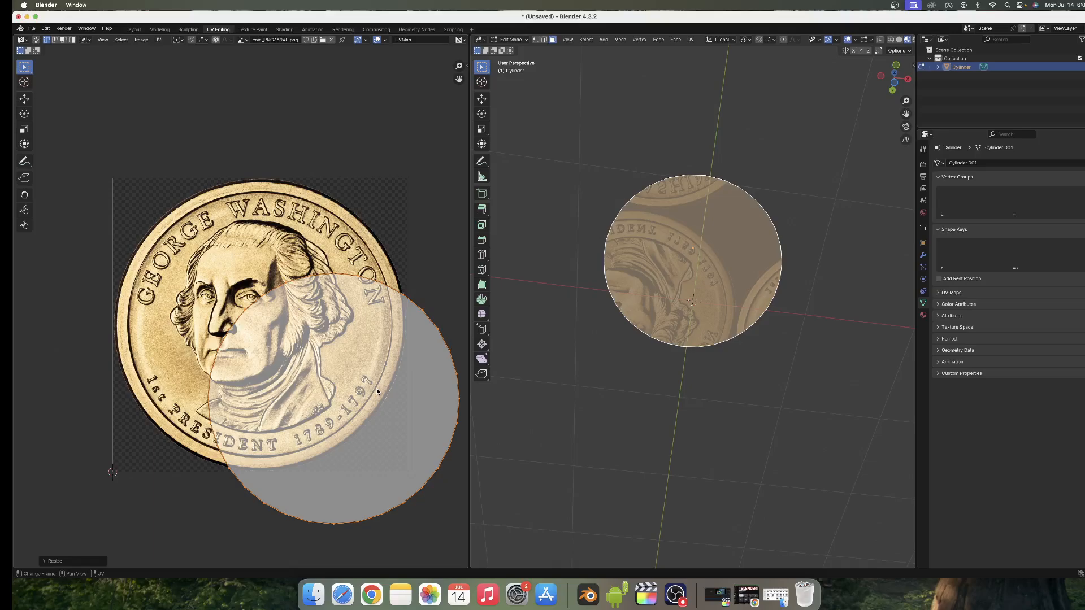
pyautogui.press('g')
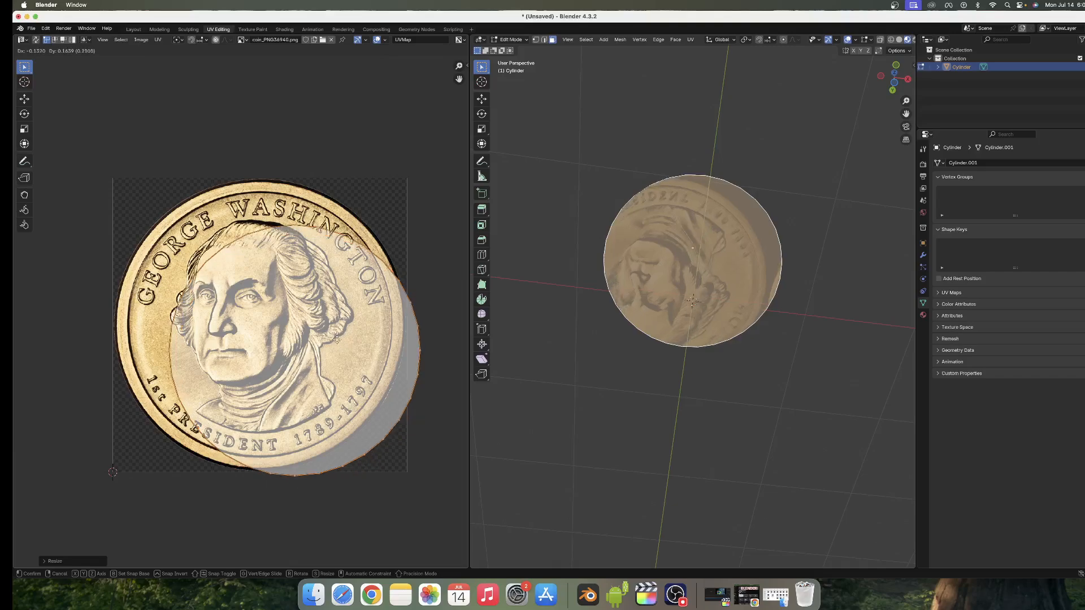
pyautogui.click(305, 313)
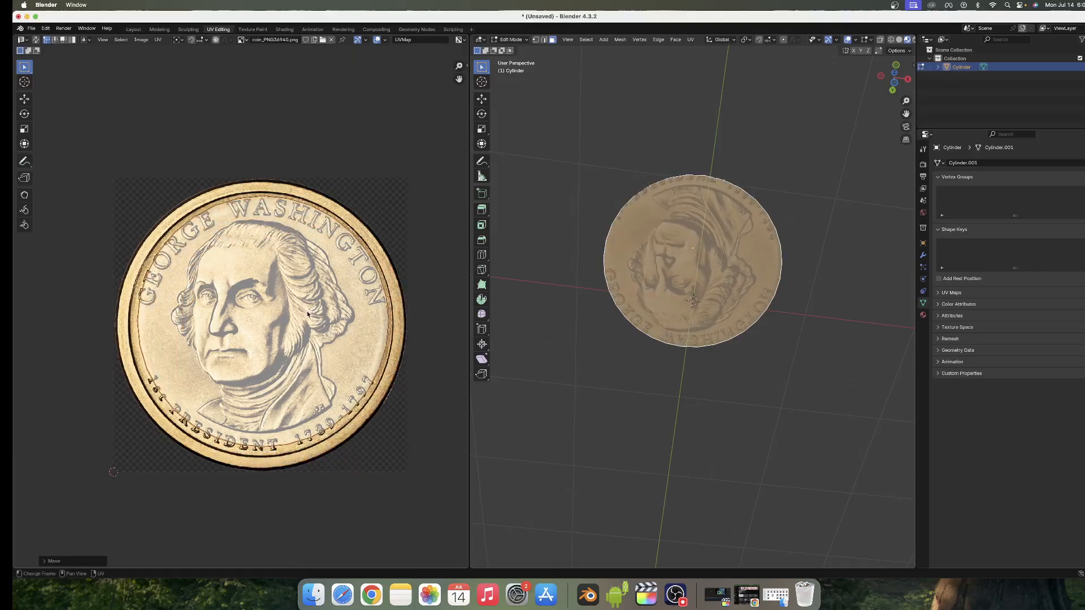
# Enlarge the bottom face's UV island by about 1.17 times to reach the coin's rim and nudge it into place.
pyautogui.press('s')
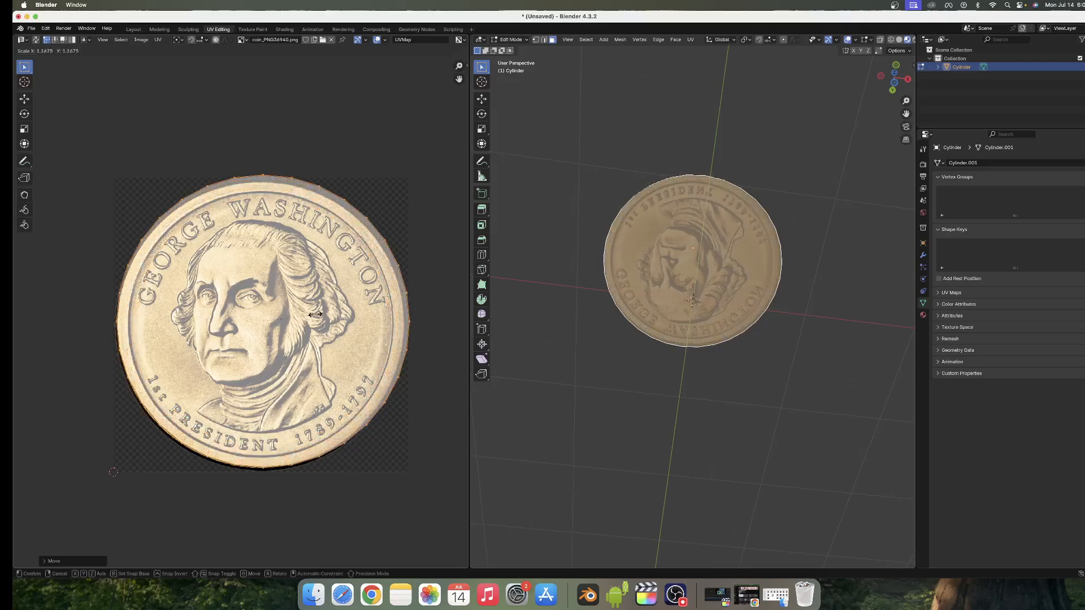
pyautogui.click(315, 315)
pyautogui.press('g')
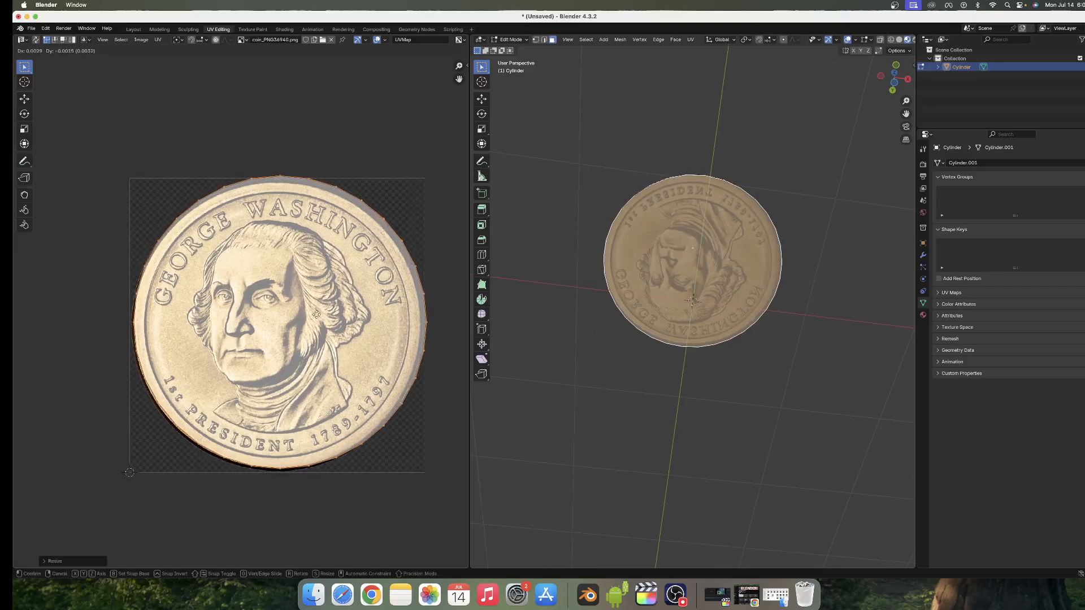
pyautogui.click(316, 315)
pyautogui.scroll(-1, 317, 318)
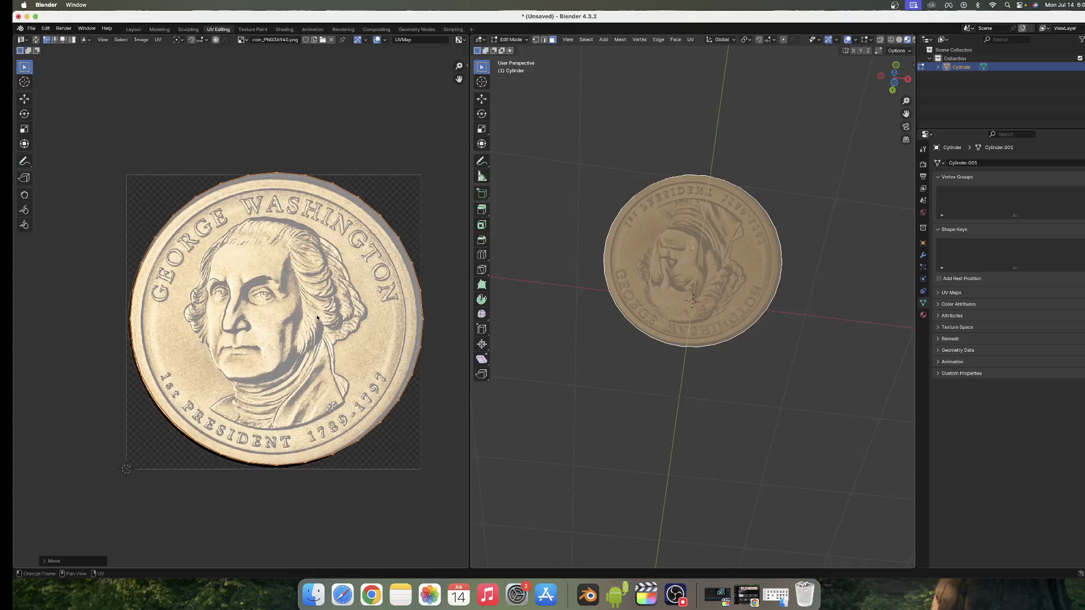
# Shrink the bottom face's UV island to about 0.98 times its size and shift it to match the coin's outer edge.
pyautogui.press('s')
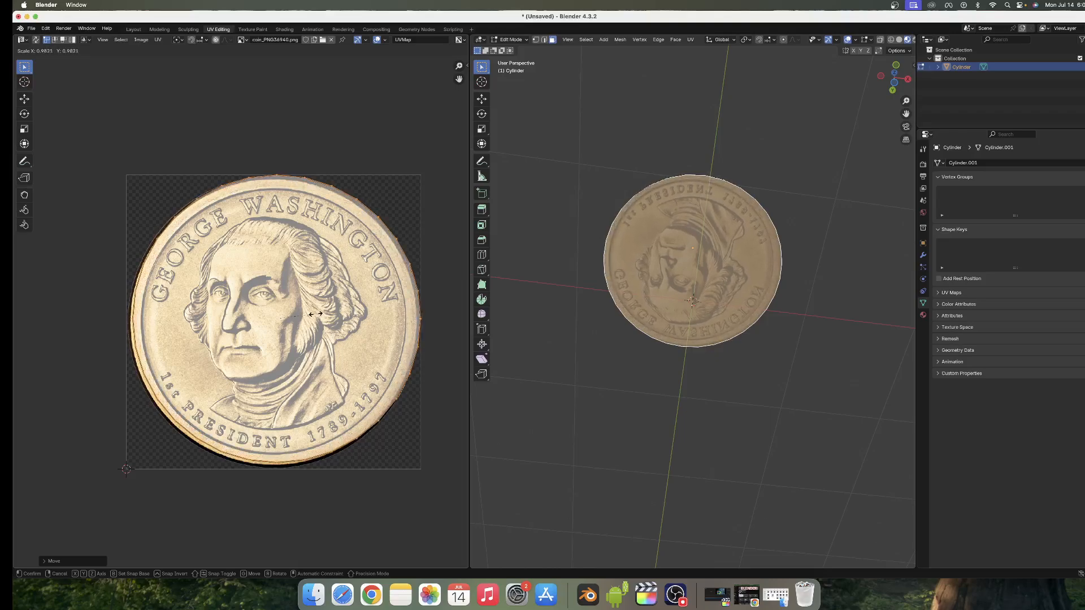
pyautogui.click(315, 314)
pyautogui.press('g')
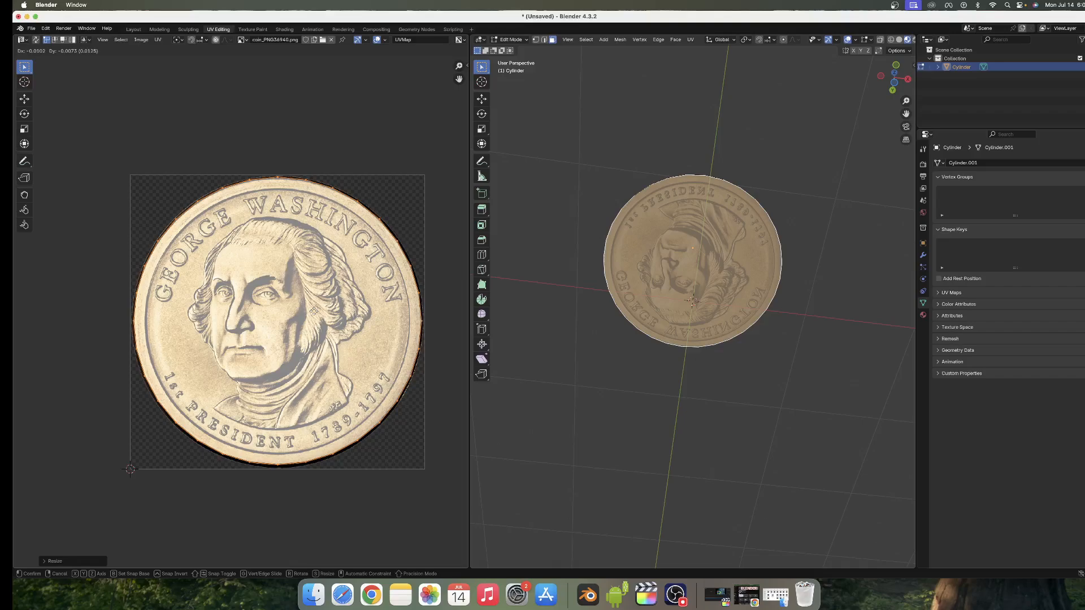
pyautogui.click(314, 312)
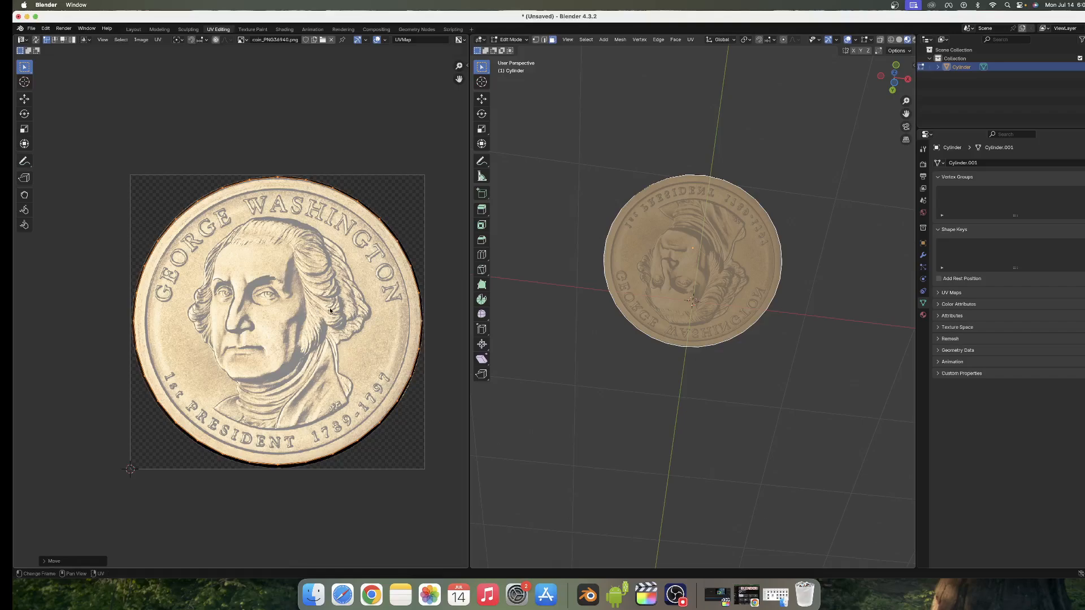
# Deselect the bottom face and inspect the texture on both faces and the edge of the coin.
pyautogui.click(586, 288)
pyautogui.scroll(10, 590, 288)
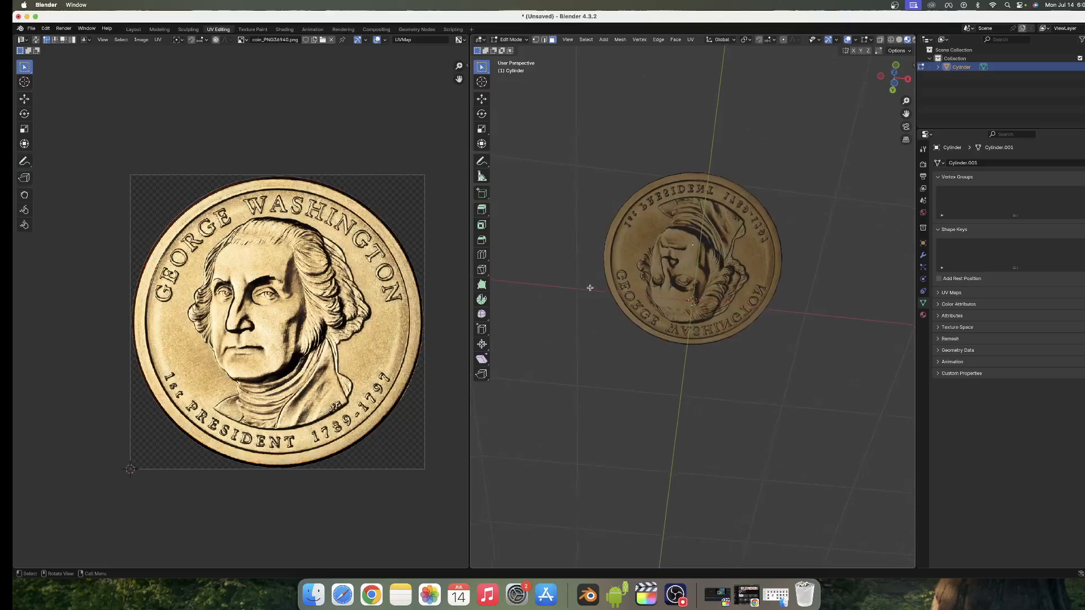
pyautogui.scroll(5, 590, 288)
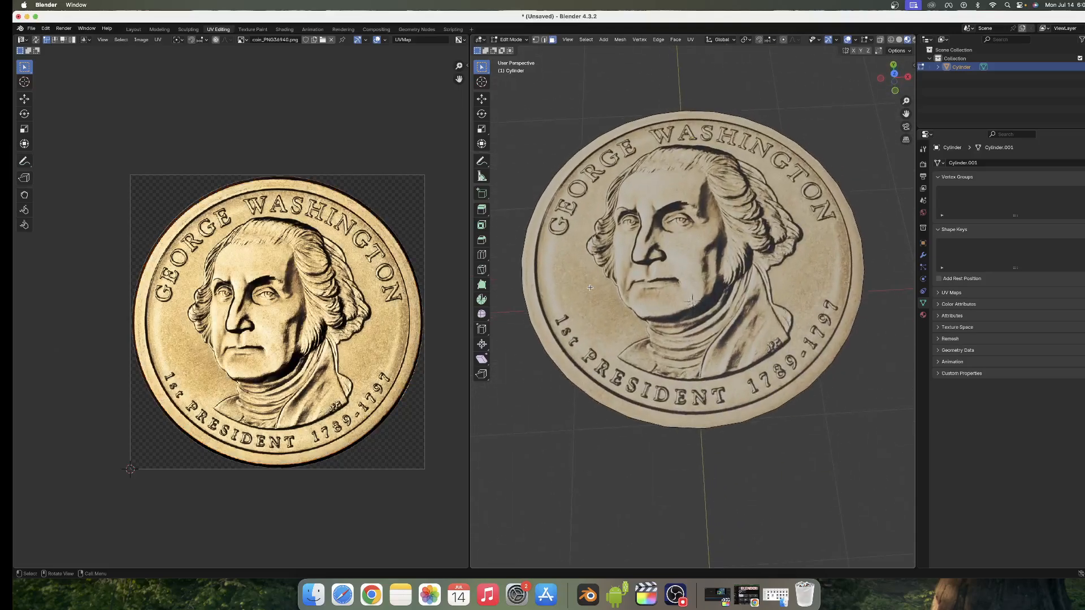
pyautogui.keyDown('ctrl'); pyautogui.scroll(-5, 590, 288); pyautogui.keyUp('ctrl')
pyautogui.scroll(-10, 590, 288)
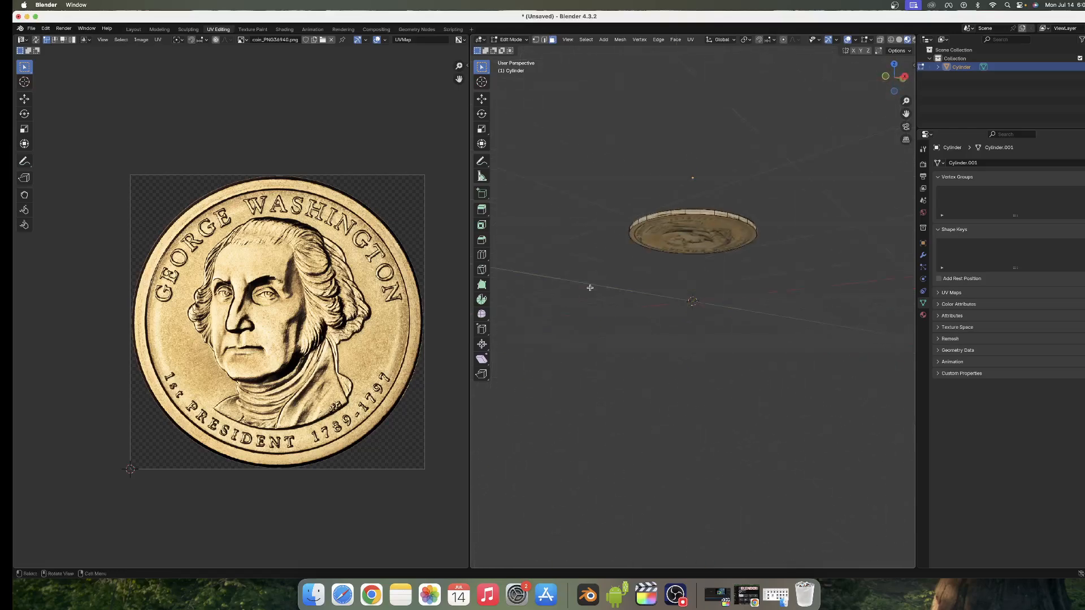
pyautogui.scroll(-5, 590, 288)
pyautogui.scroll(10, 591, 288)
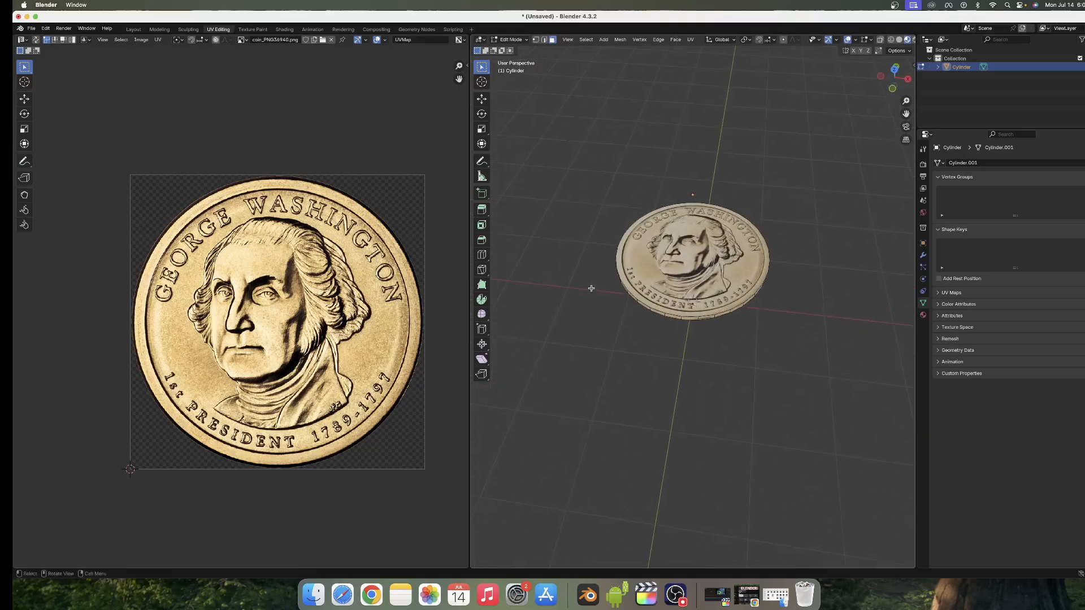
pyautogui.scroll(10, 591, 288)
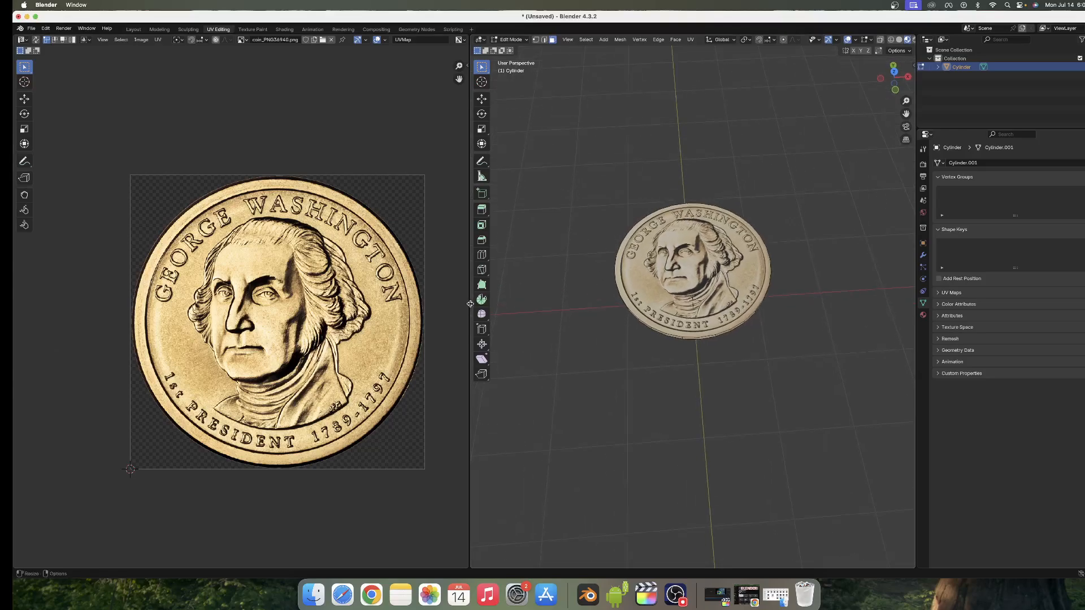
pyautogui.scroll(-5, 559, 236)
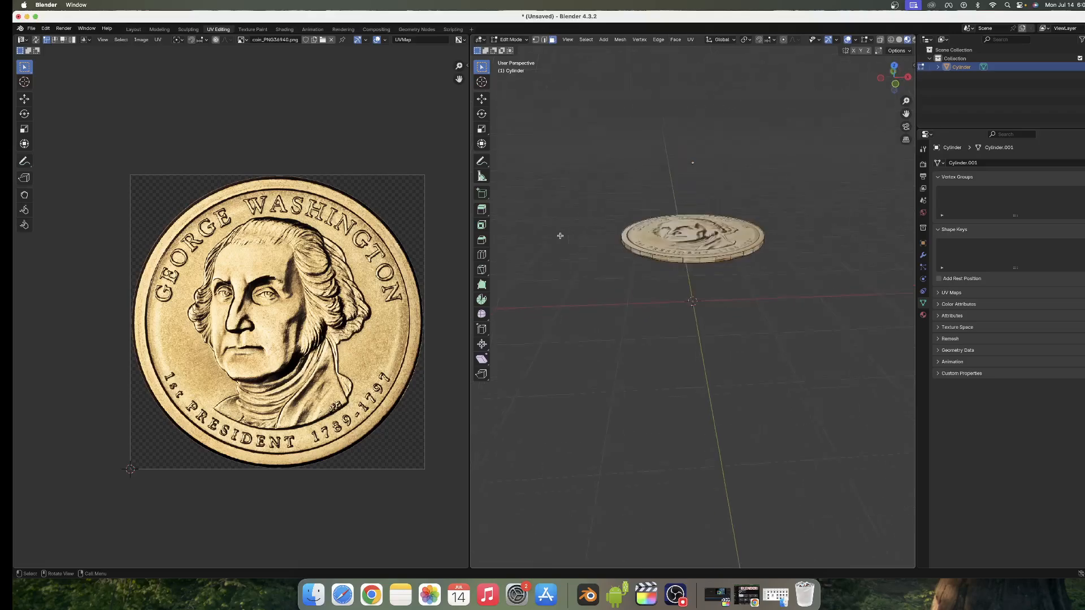
pyautogui.scroll(3, 560, 235)
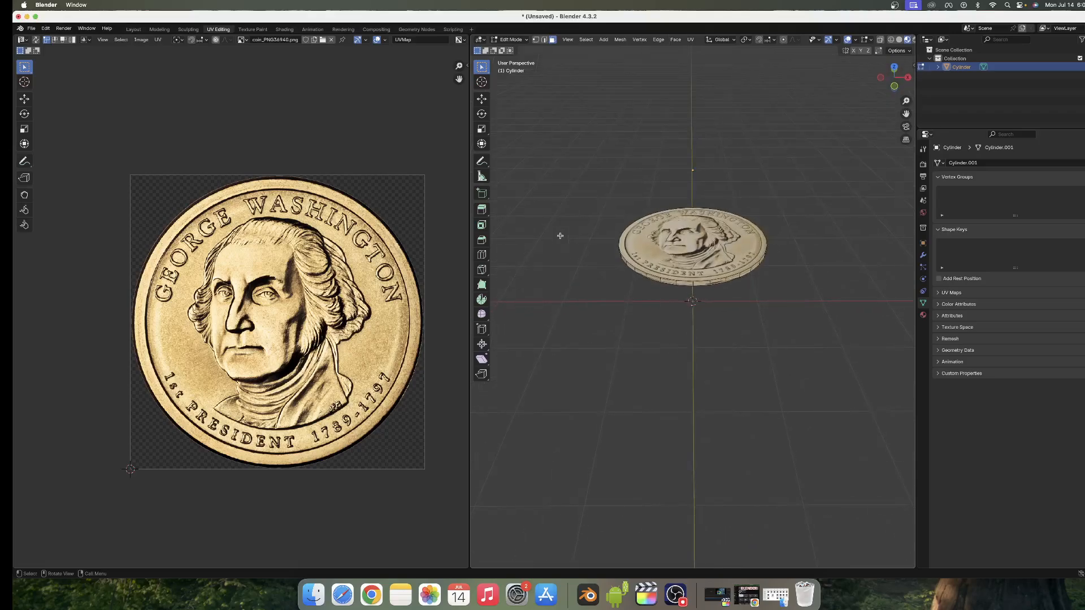
# Switch to the Layout workspace, deselect the coin and inspect its faces and rim from several sides.
pyautogui.click(133, 29)
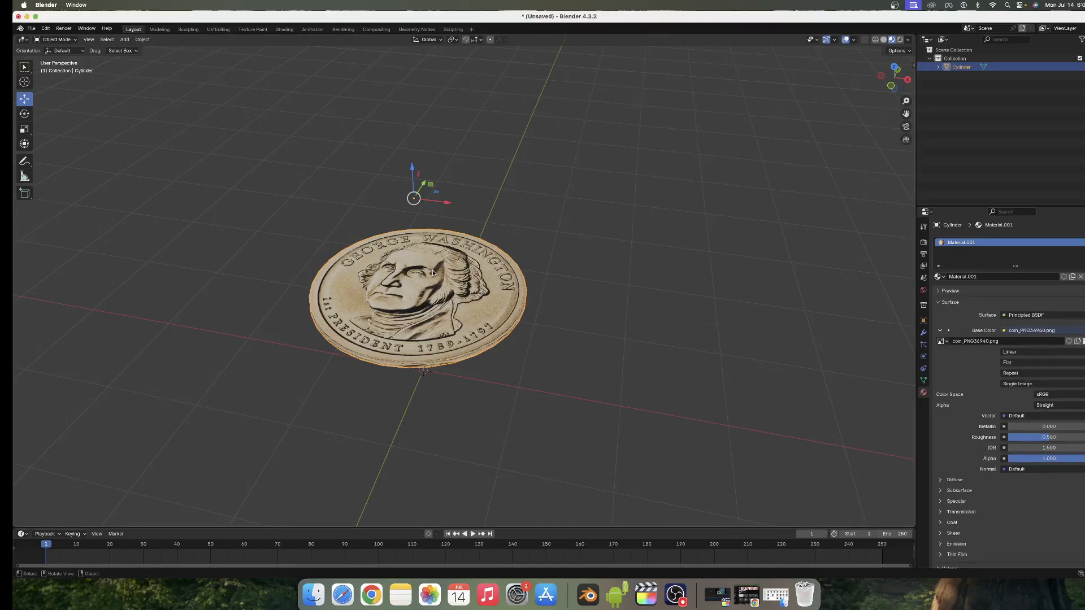
pyautogui.scroll(-3, 443, 282)
pyautogui.scroll(2, 443, 281)
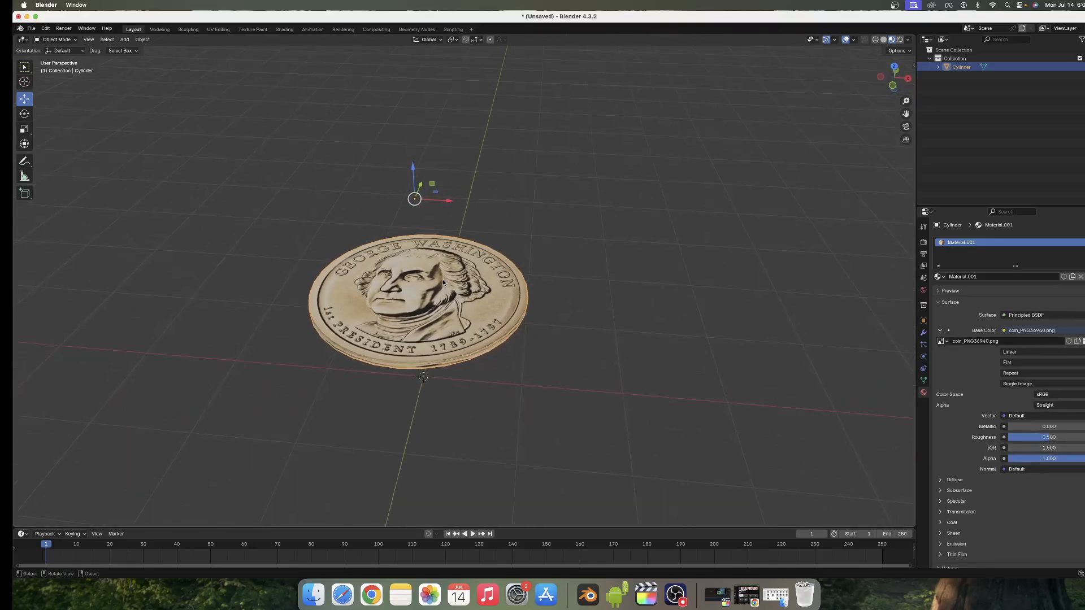
pyautogui.hscroll(-3, 443, 281)
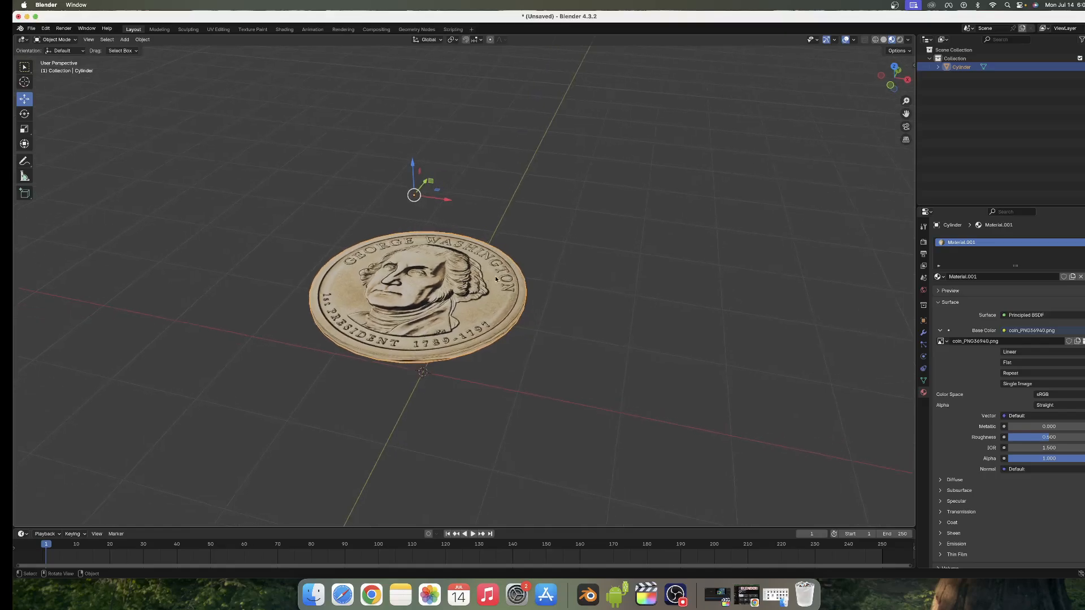
pyautogui.click(557, 270)
pyautogui.scroll(-5, 497, 297)
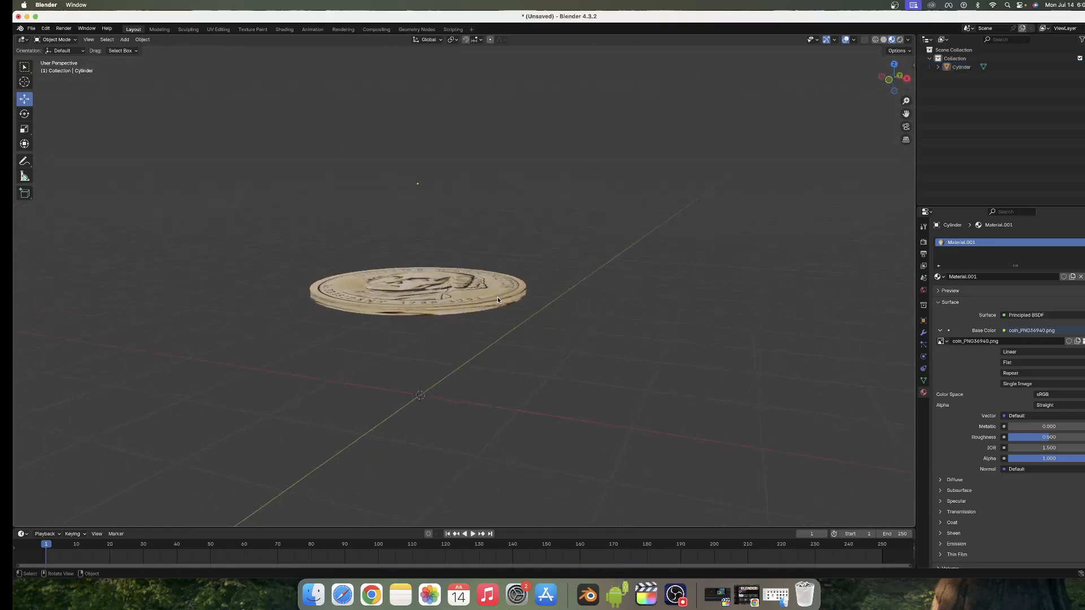
pyautogui.scroll(6, 497, 296)
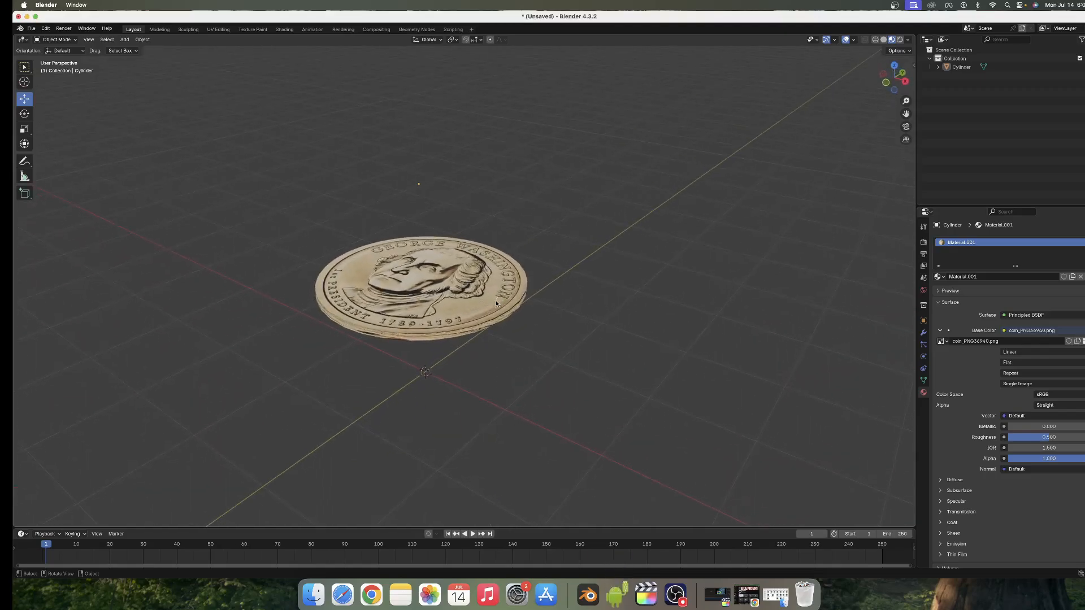
pyautogui.hscroll(-8, 520, 317)
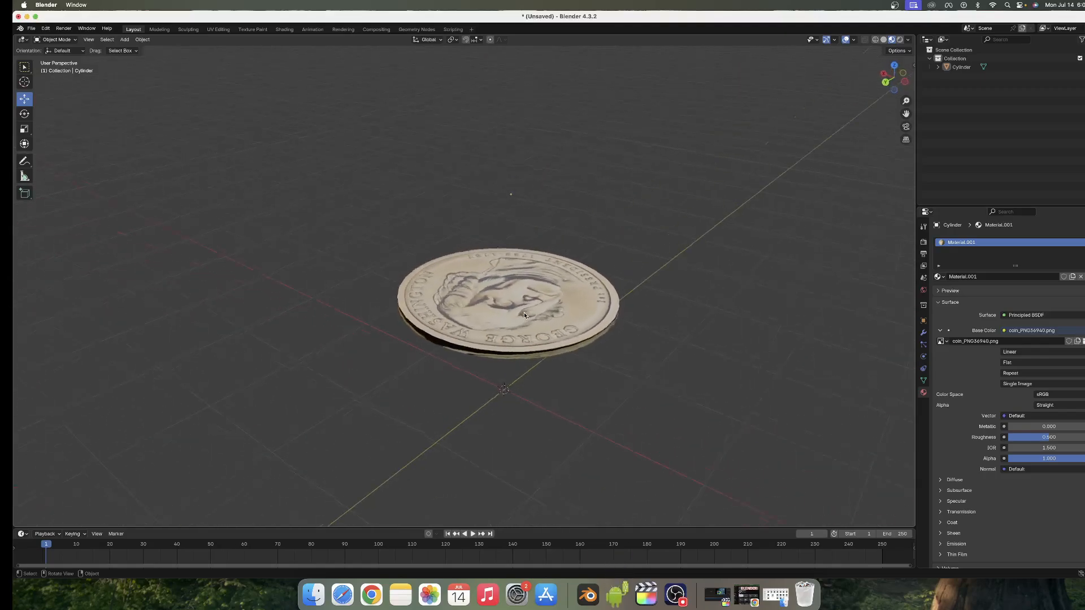
pyautogui.hscroll(-8, 524, 311)
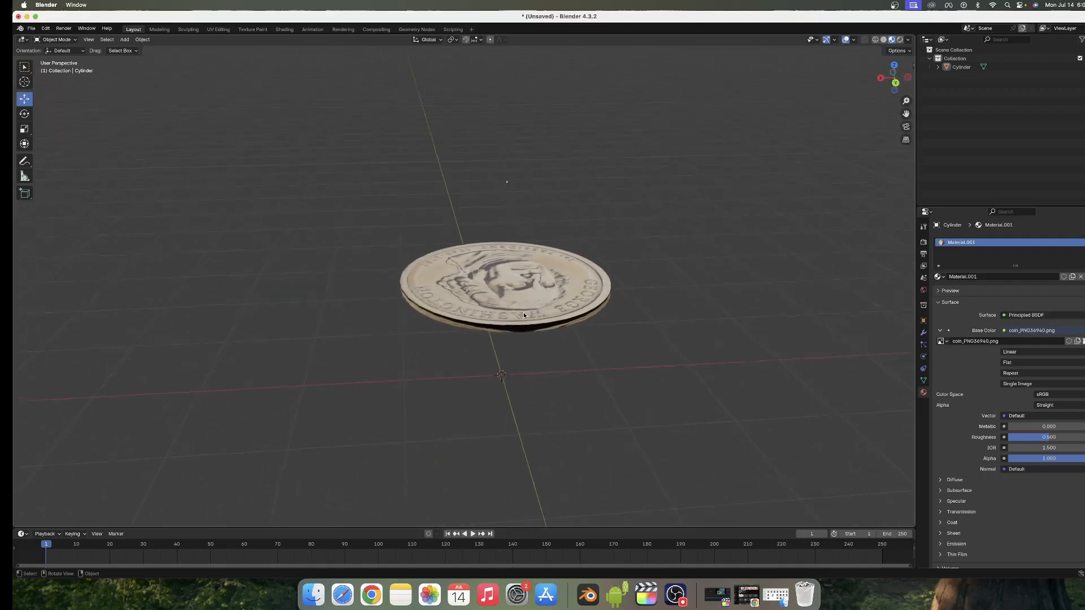
pyautogui.hscroll(-3, 528, 309)
# Select the coin, enter Edit Mode and select a continuous stretch of side faces along its rim from an edge-on view.
pyautogui.click(527, 310)
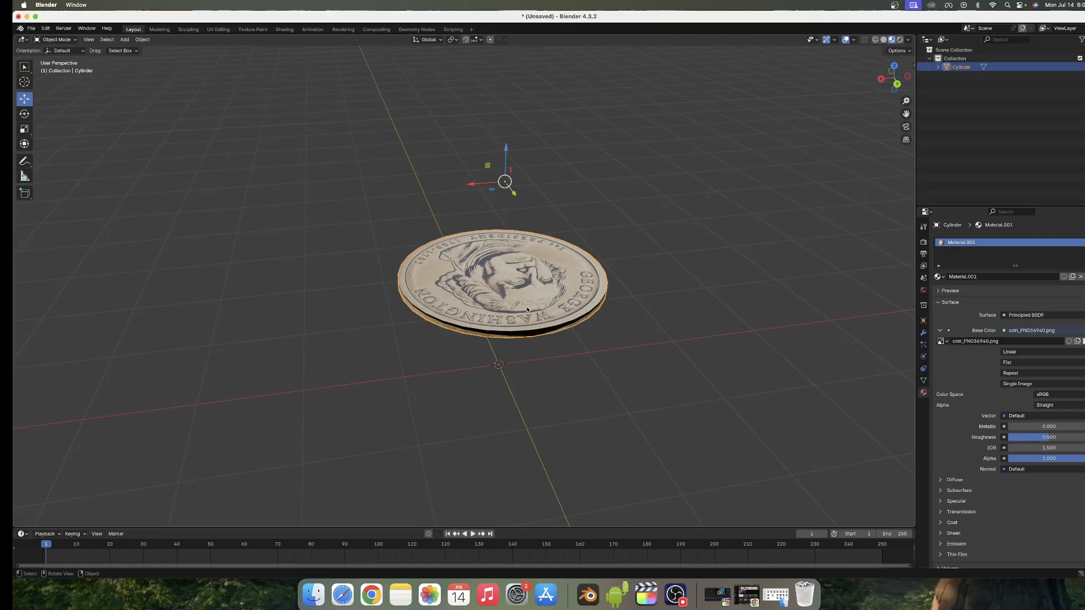
pyautogui.moveTo(526, 307); pyautogui.dragTo(590, 289, button='middle')
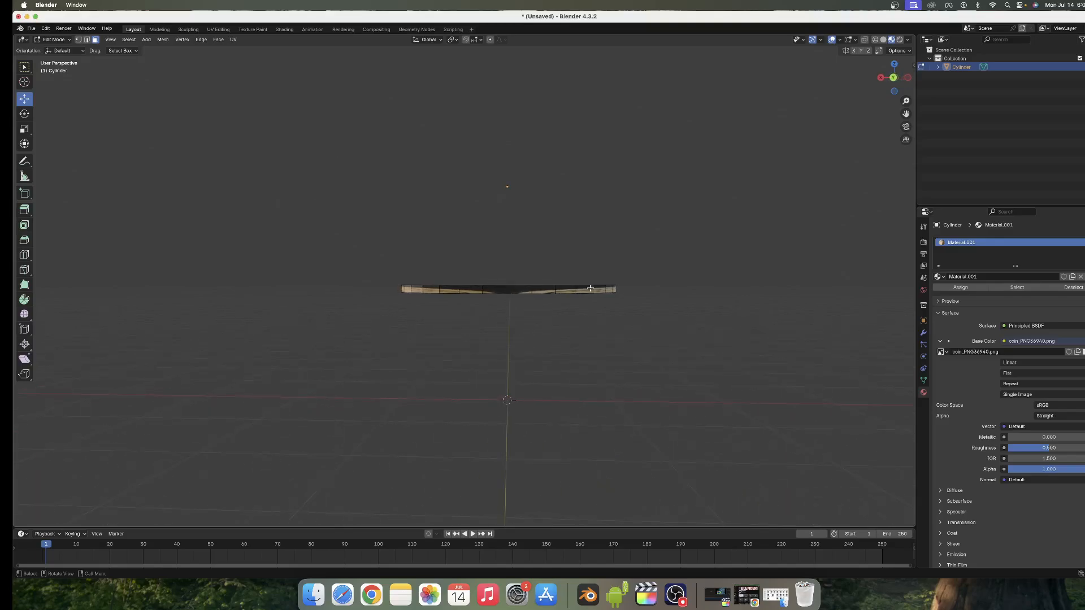
pyautogui.keyDown('shift'); pyautogui.click(492, 290); pyautogui.keyUp('shift')
pyautogui.keyDown('shift'); pyautogui.hscroll(-3, 492, 291); pyautogui.keyUp('shift')
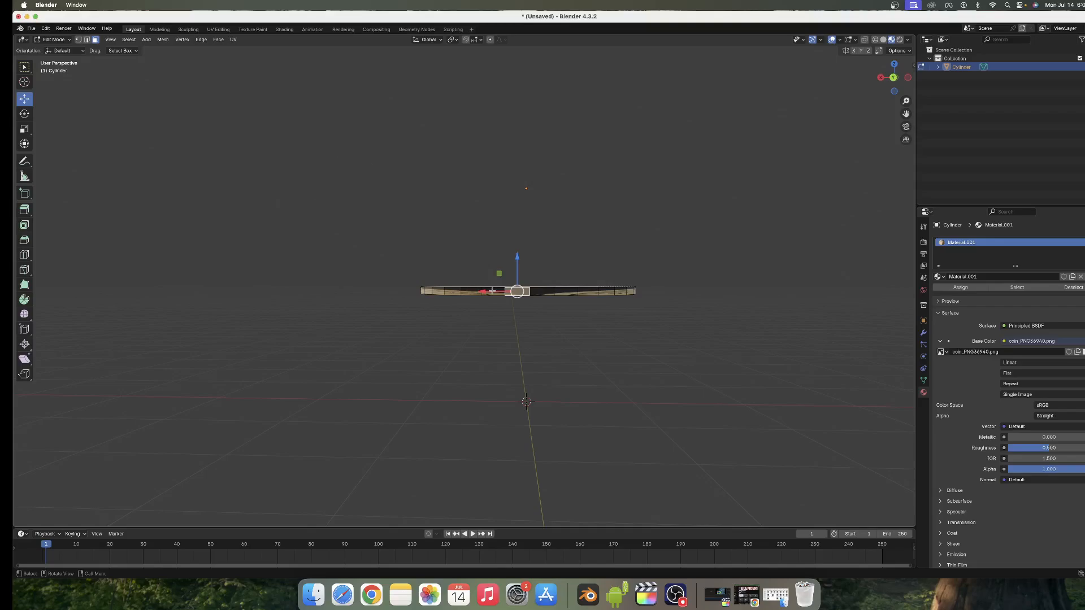
pyautogui.hscroll(10, 491, 291)
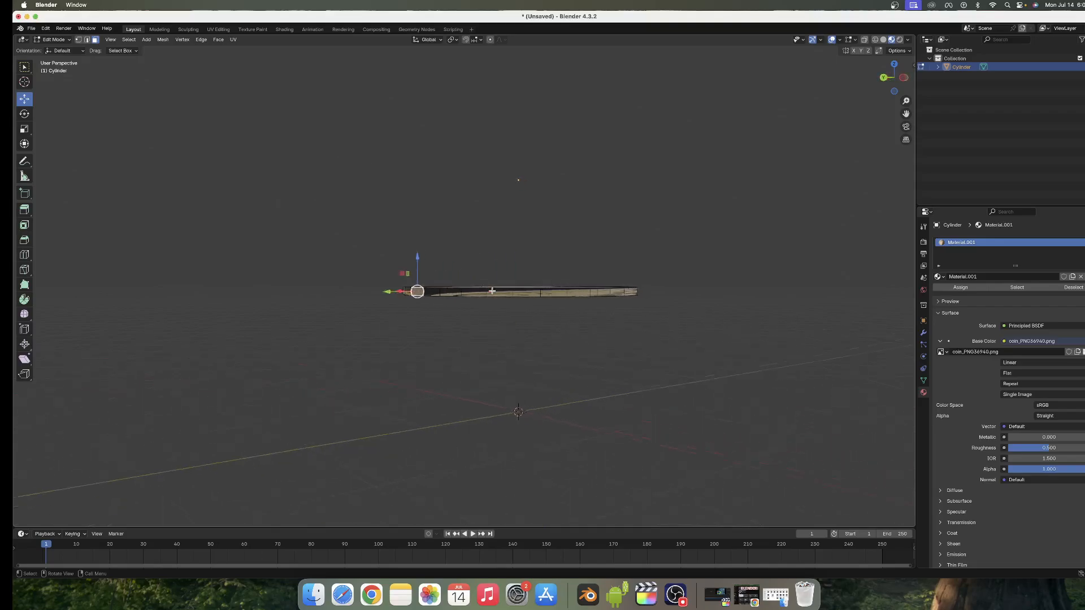
pyautogui.keyDown('ctrl'); pyautogui.click(588, 292); pyautogui.keyUp('ctrl')
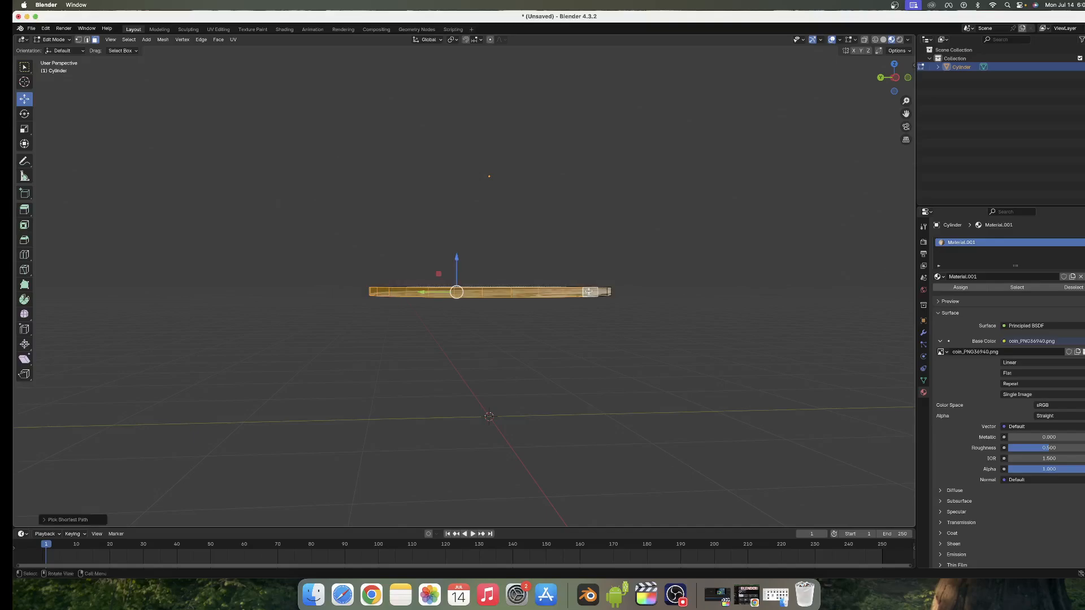
# Extend the selection along the rim's remaining side faces until it runs all the way around the coin.
pyautogui.hscroll(10, 638, 279)
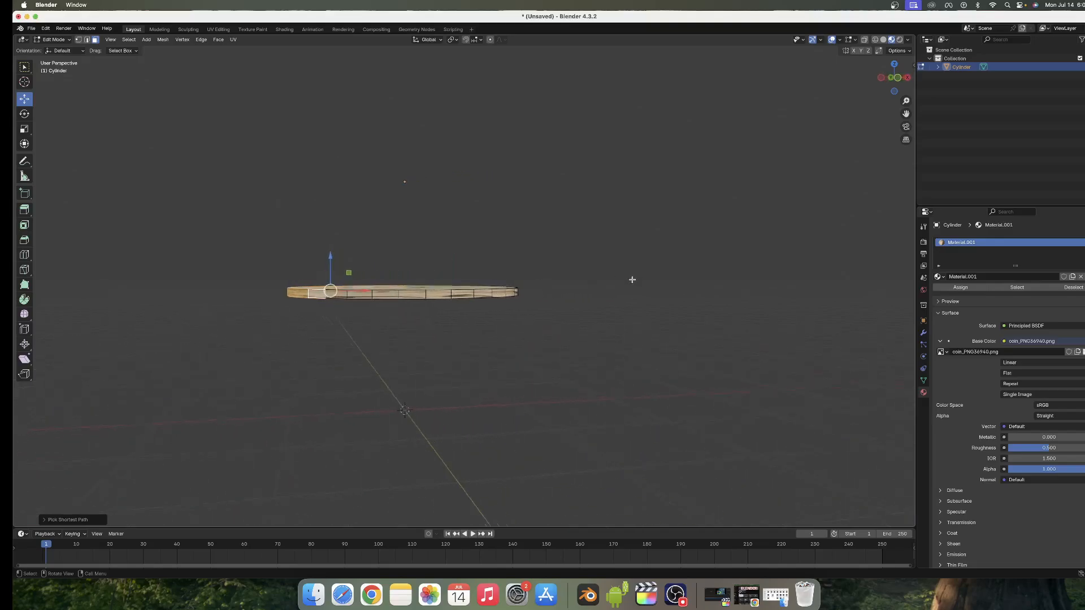
pyautogui.hscroll(10, 632, 280)
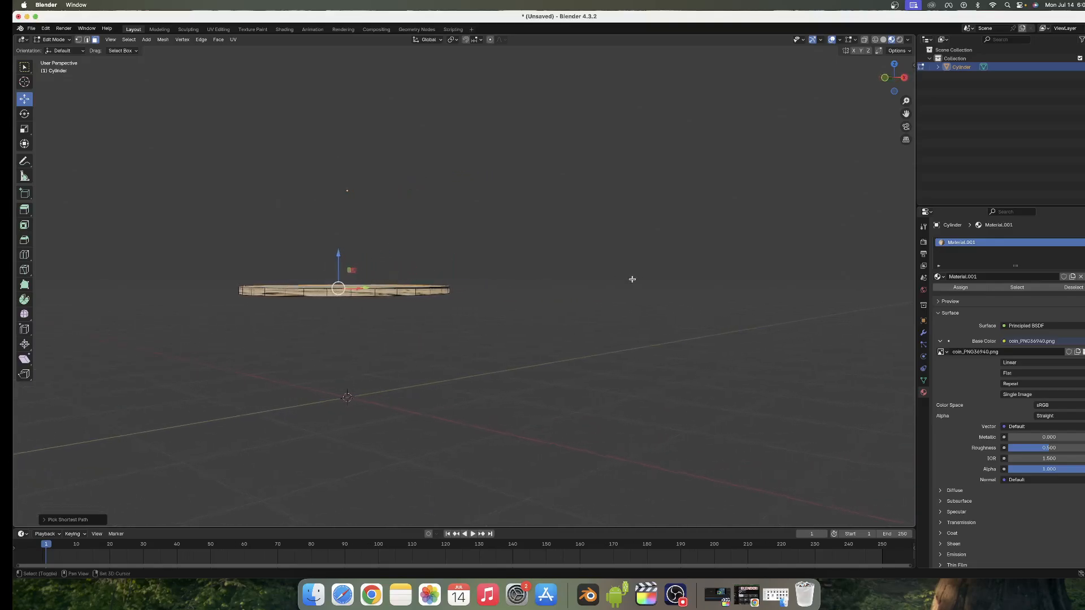
pyautogui.hscroll(5, 632, 279)
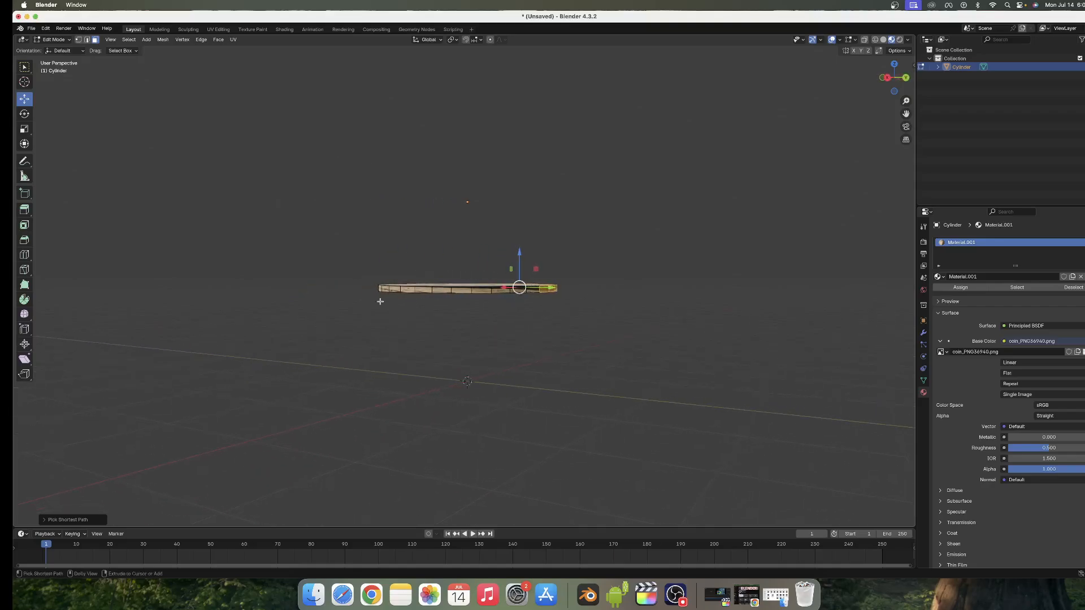
pyautogui.keyDown('ctrl'); pyautogui.click(408, 288); pyautogui.keyUp('ctrl')
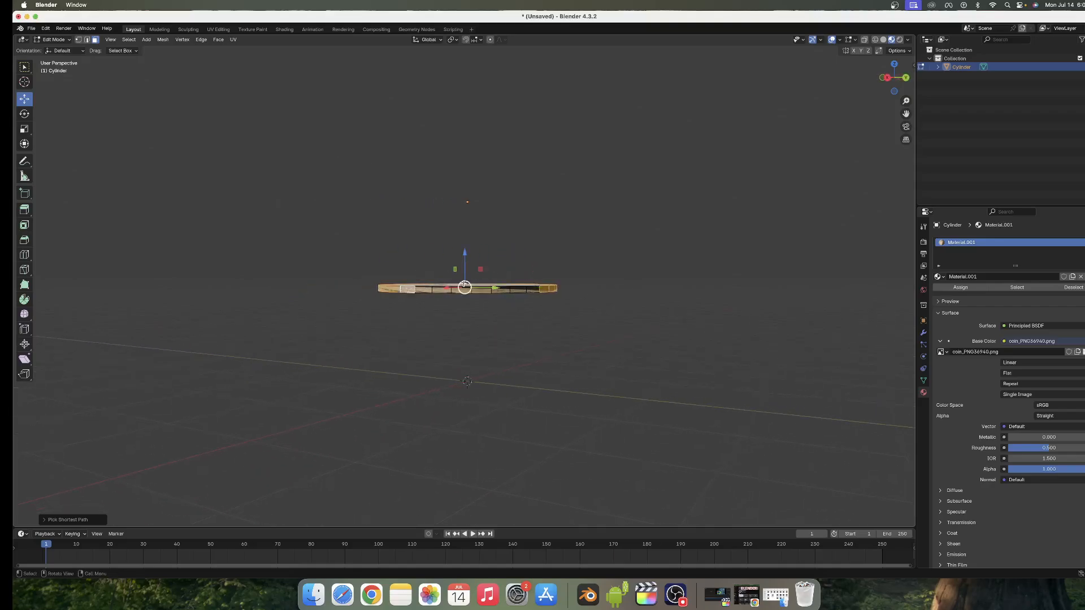
pyautogui.keyDown('ctrl'); pyautogui.click(531, 289); pyautogui.keyUp('ctrl')
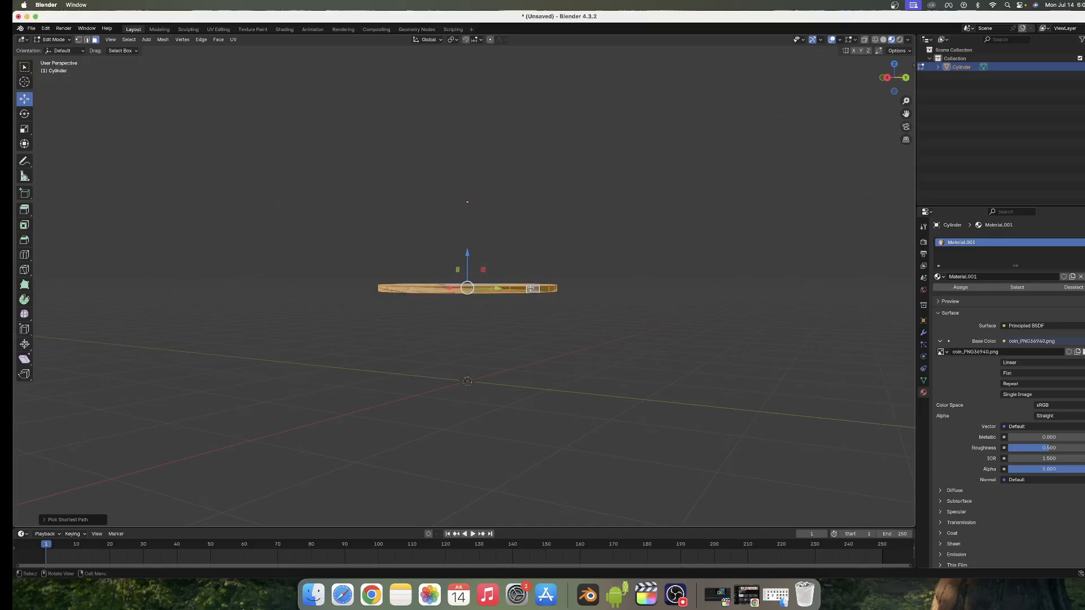
# Add a second material slot to the coin and create a new material in it.
pyautogui.hscroll(-10, 531, 288)
pyautogui.hscroll(-15, 530, 288)
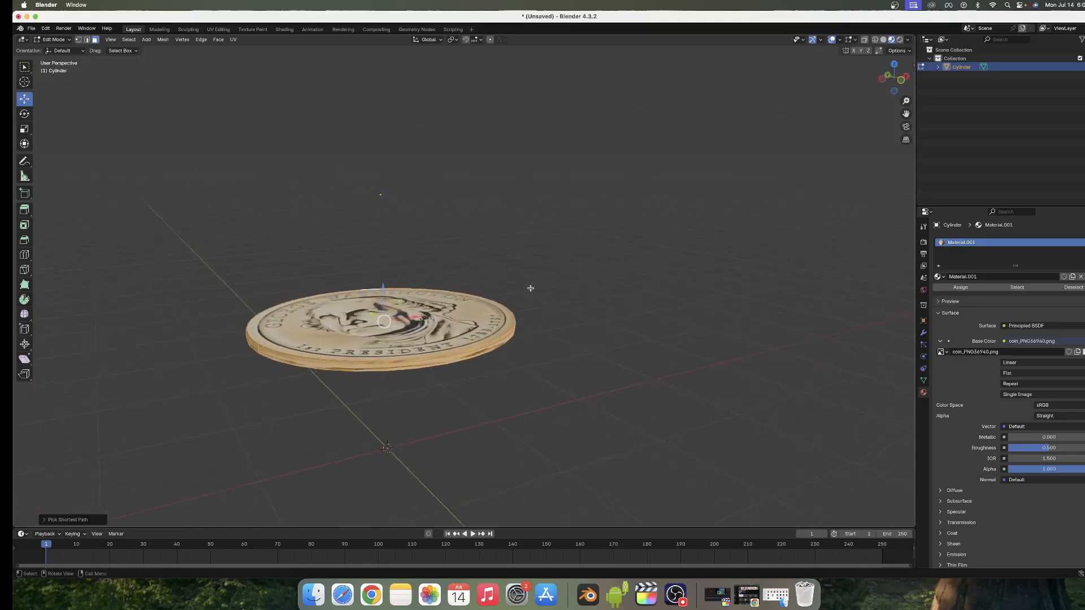
pyautogui.hscroll(-8, 531, 288)
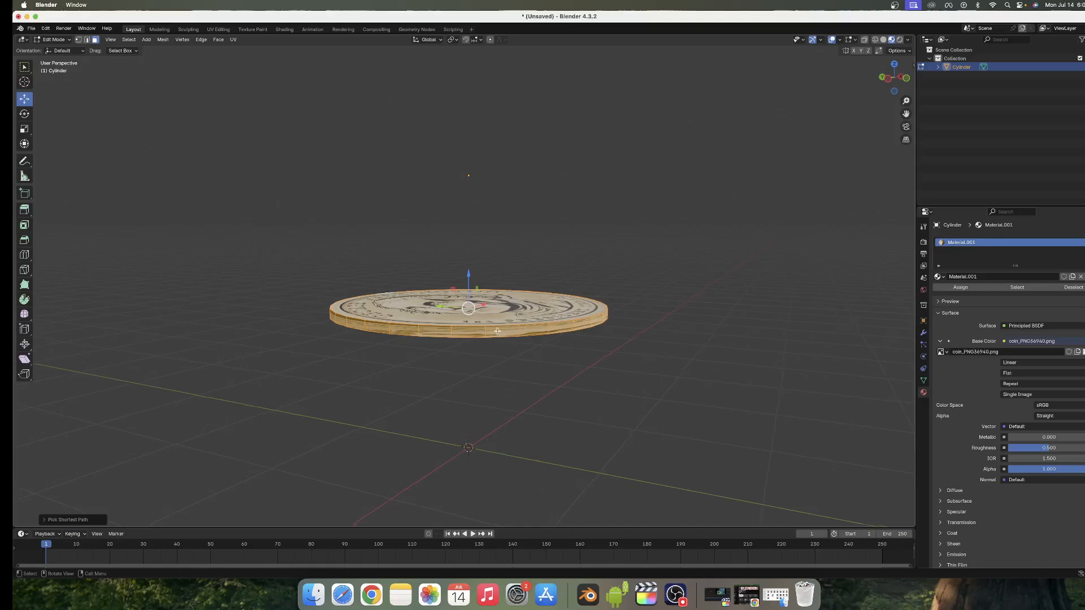
pyautogui.hscroll(-3, 415, 334)
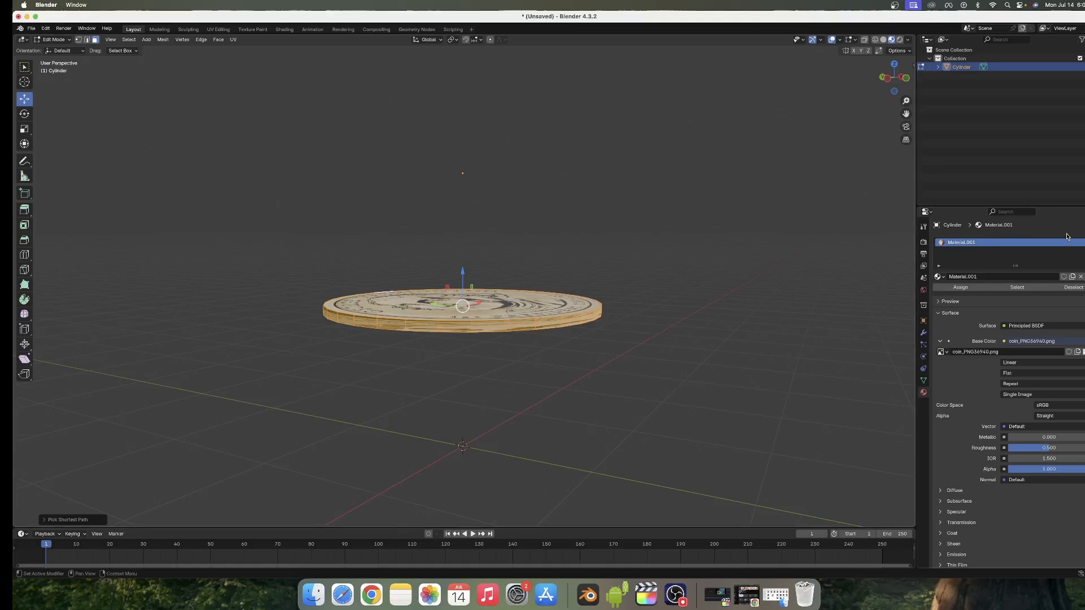
pyautogui.click(1084, 242)
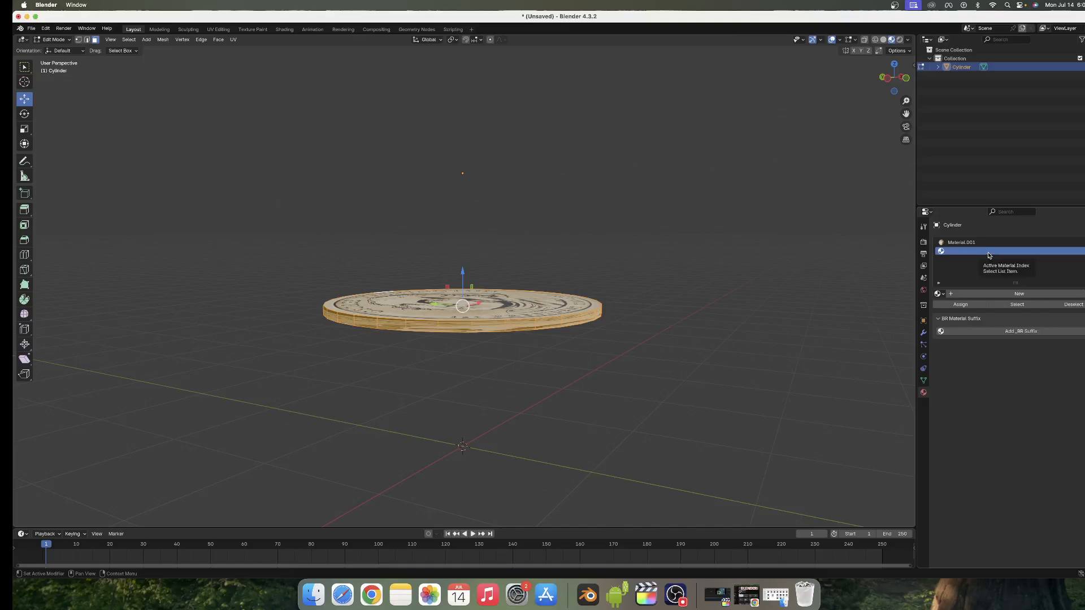
pyautogui.click(1006, 295)
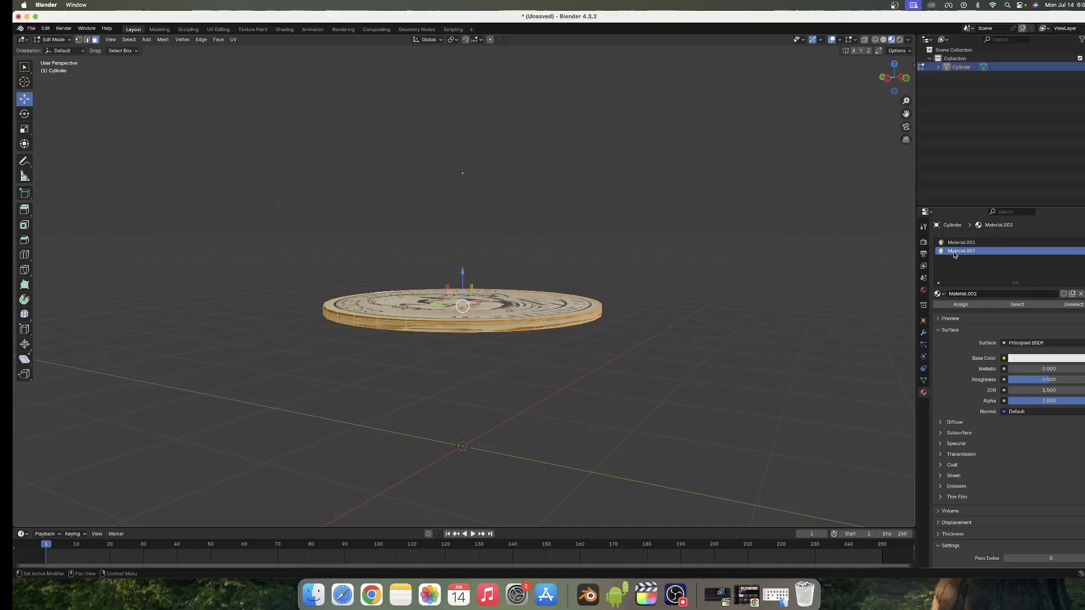
# Set the new material's base color to the gold tone sampled from the coin's top face.
pyautogui.moveTo(560, 325); pyautogui.dragTo(498, 327, button='middle')
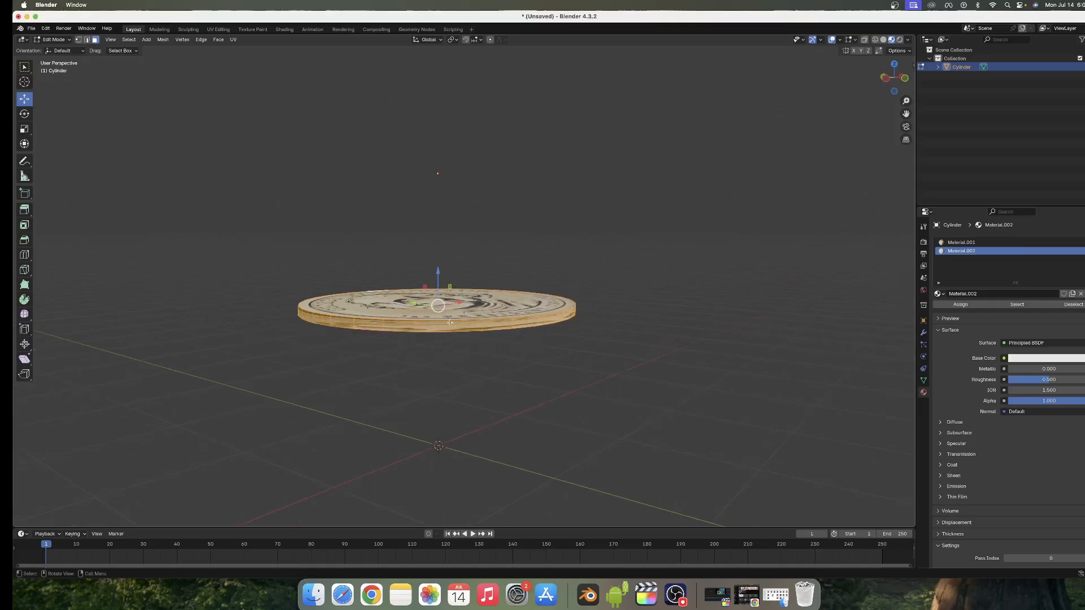
pyautogui.moveTo(674, 298); pyautogui.dragTo(703, 315, button='middle')
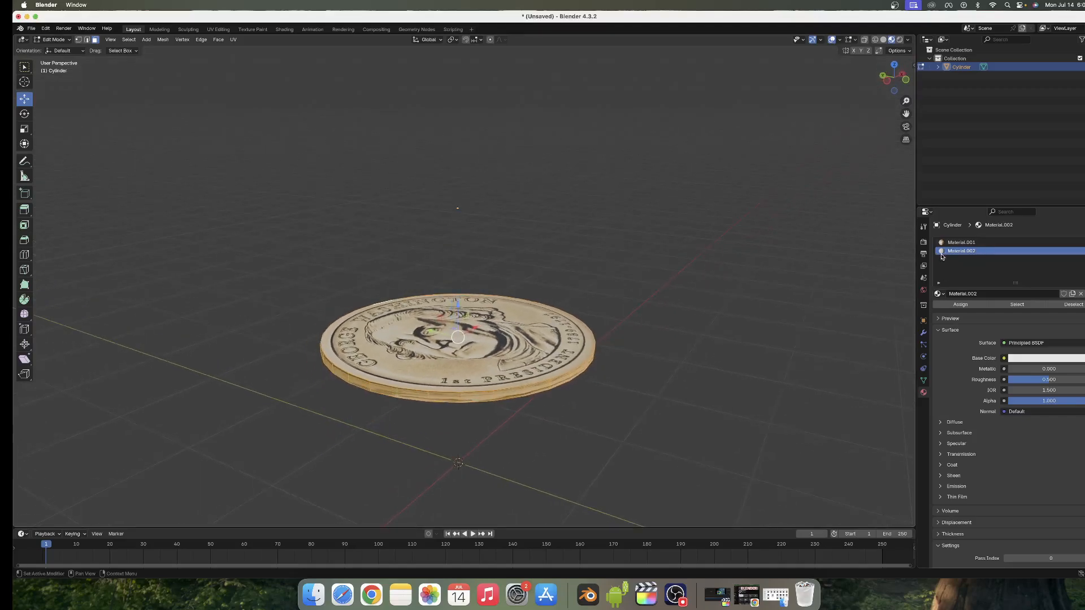
pyautogui.click(1041, 358)
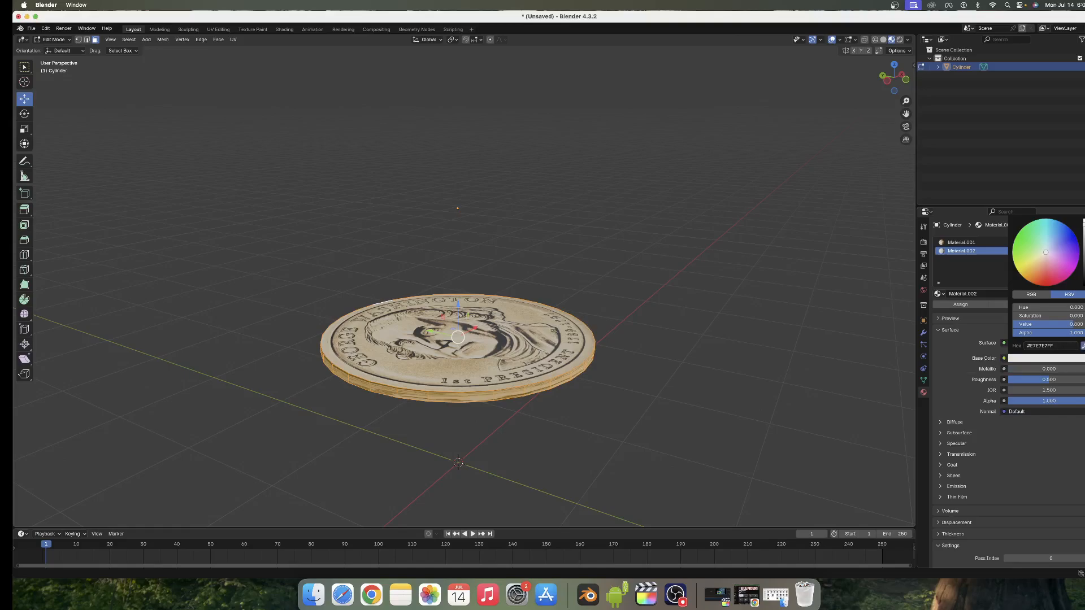
pyautogui.click(1082, 345)
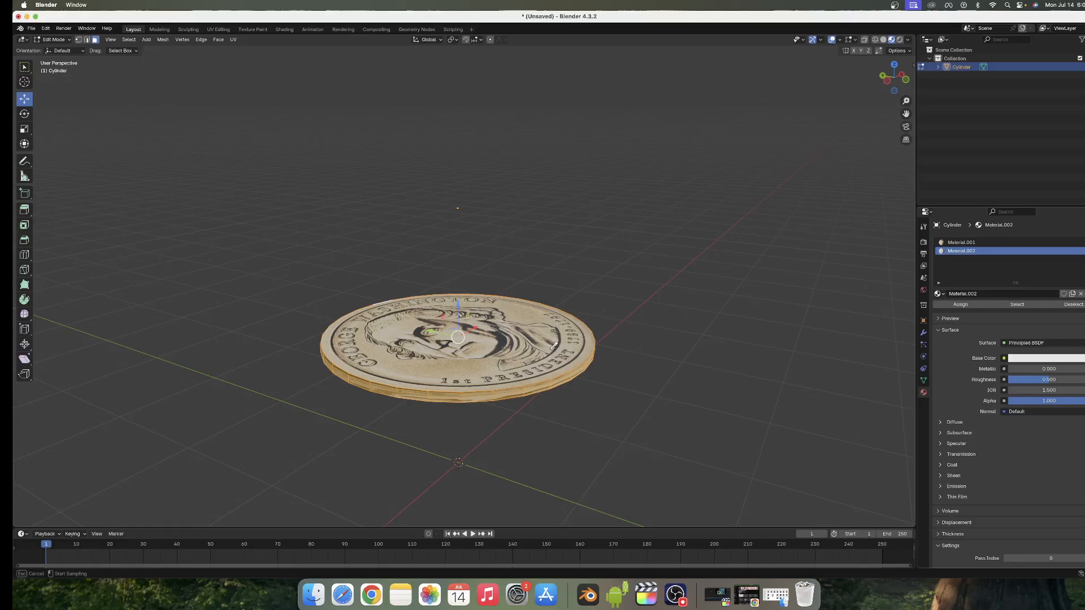
pyautogui.click(481, 362)
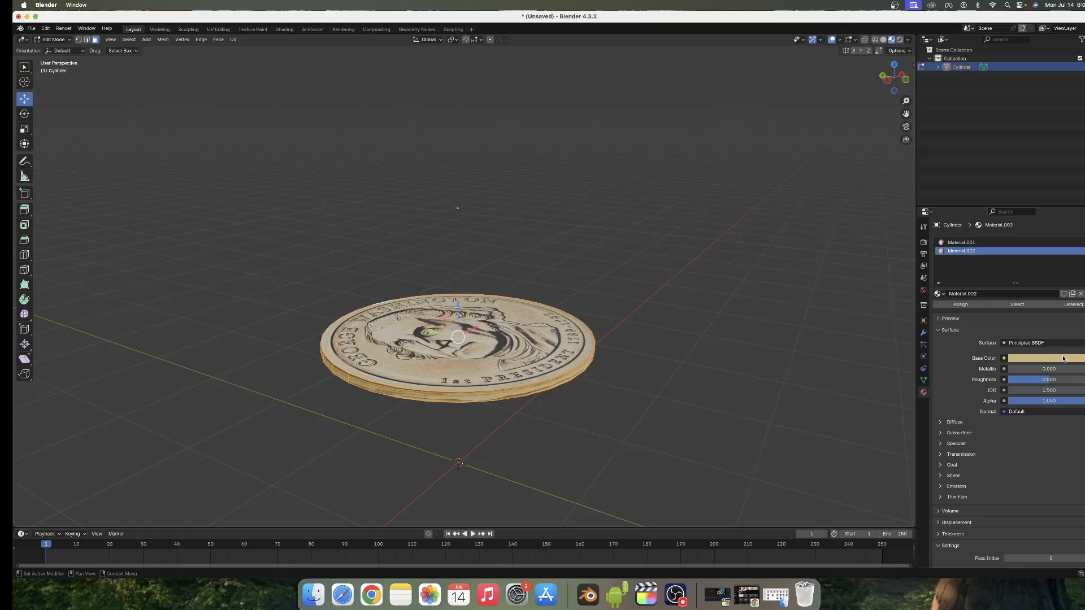
# Assign the gold-toned material to the selected rim faces, then deselect them and return to Object Mode.
pyautogui.scroll(-1, 948, 263)
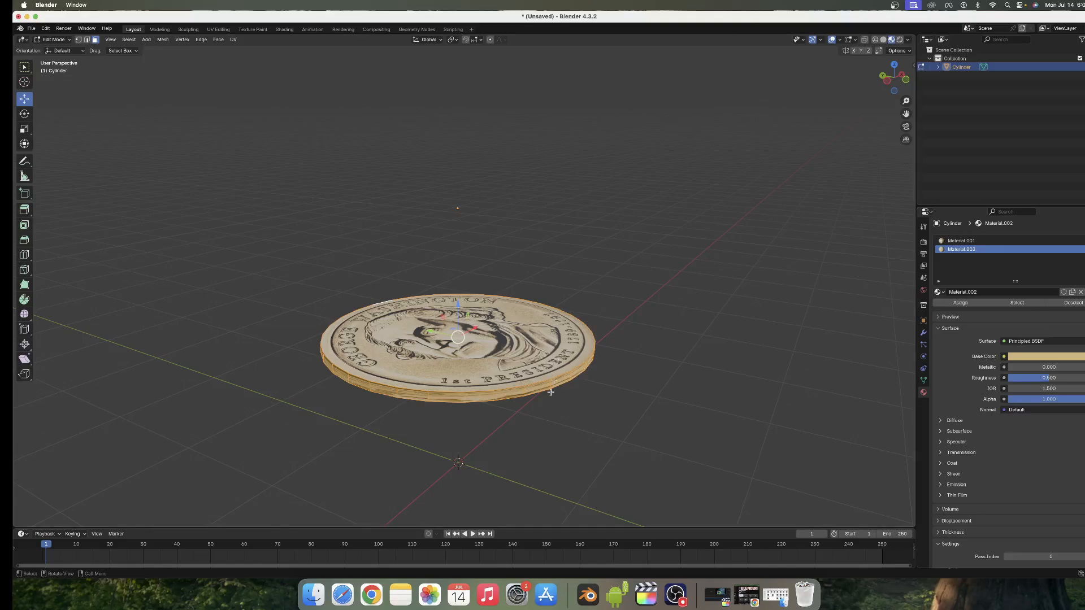
pyautogui.moveTo(507, 399); pyautogui.dragTo(612, 361, button='middle')
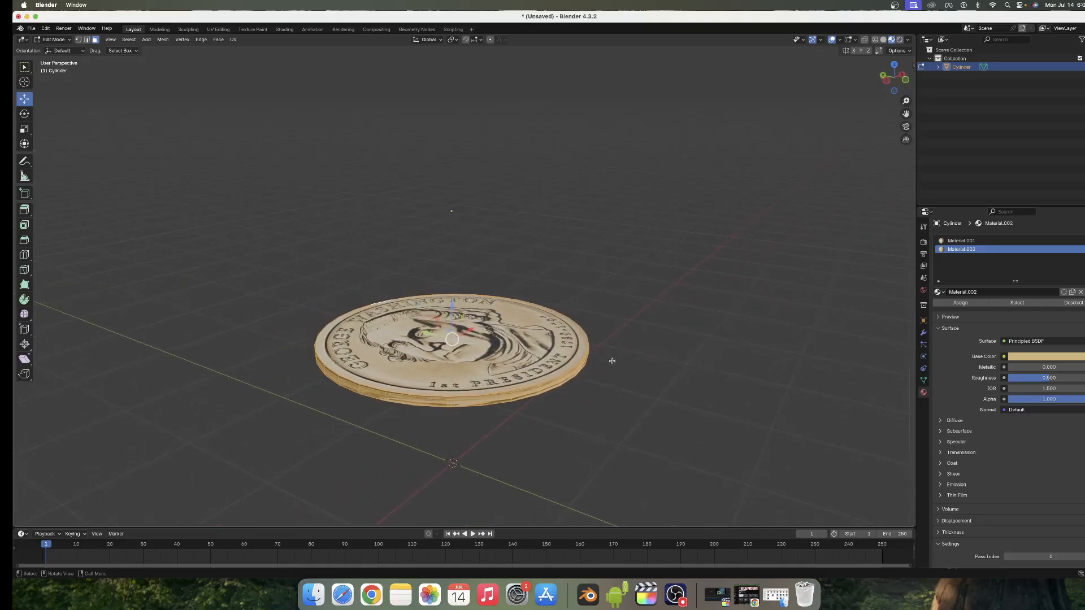
pyautogui.click(955, 304)
pyautogui.click(727, 331)
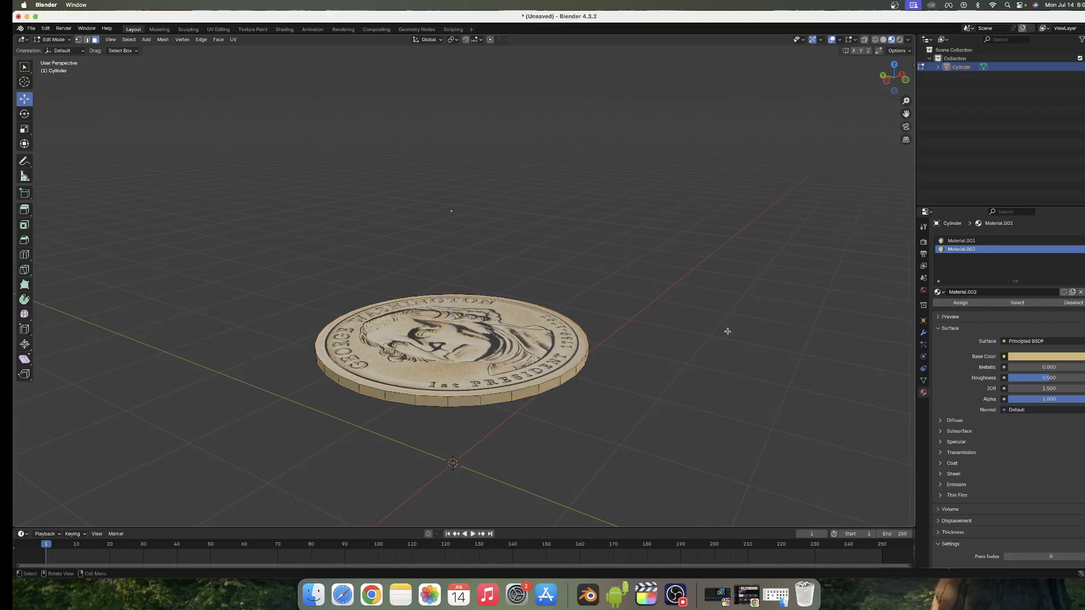
pyautogui.hscroll(-10, 730, 330)
pyautogui.hscroll(-10, 733, 329)
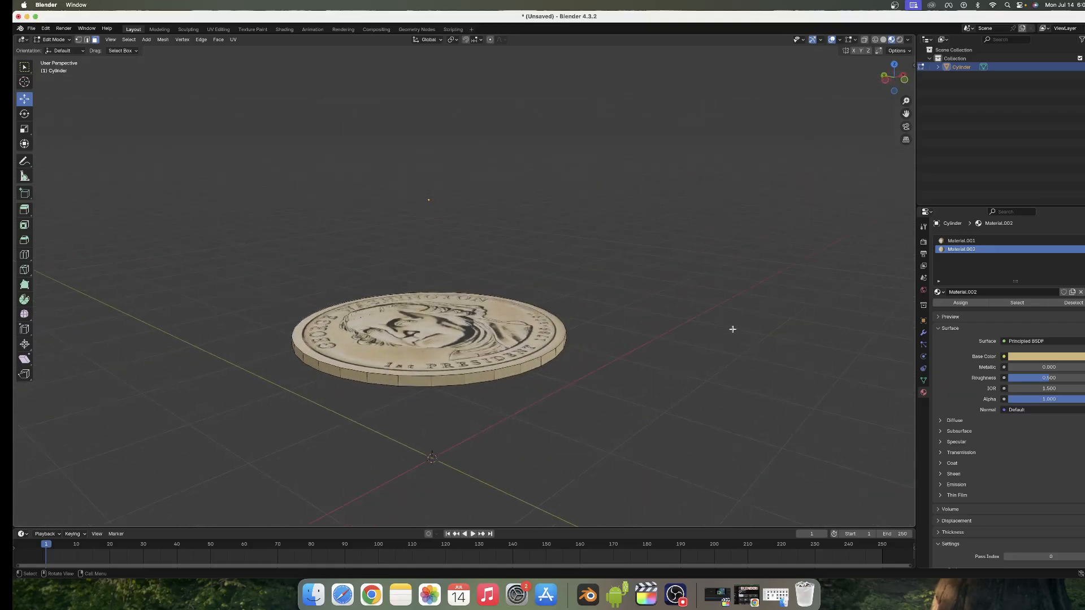
pyautogui.press('Tab')
# Inspect the finished coin's top face and recolored rim from edge-on and elevated angles, both close up and from farther away.
pyautogui.hscroll(-10, 733, 301)
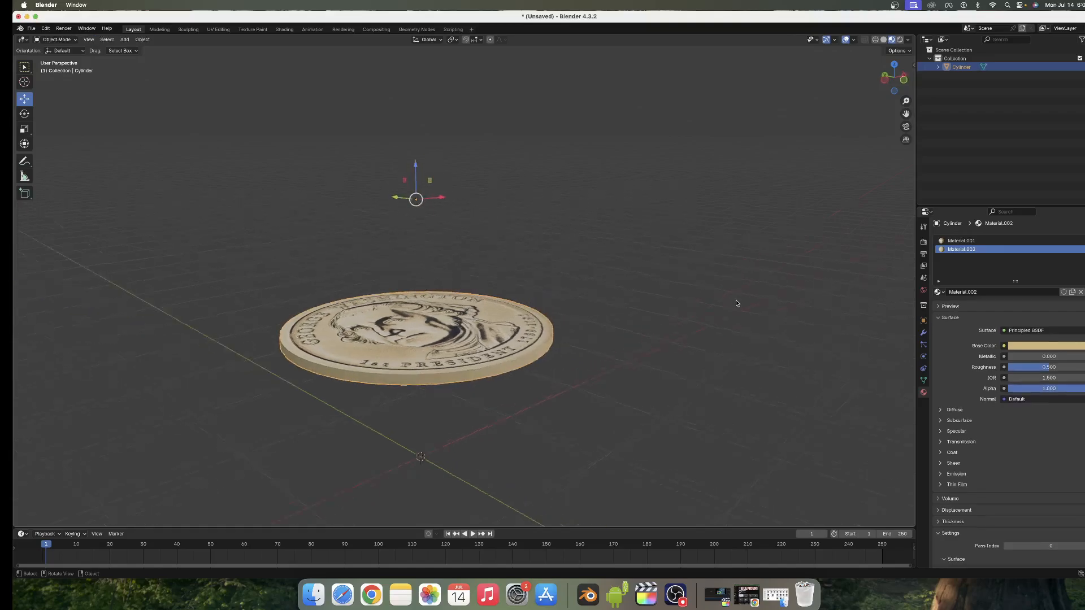
pyautogui.scroll(-10, 731, 302)
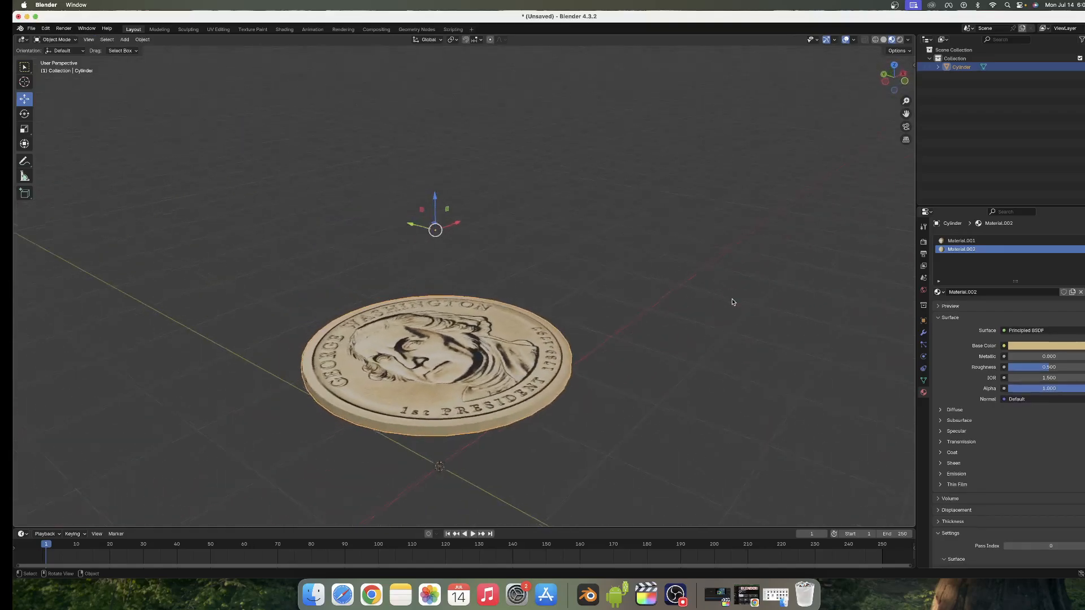
pyautogui.scroll(10, 732, 302)
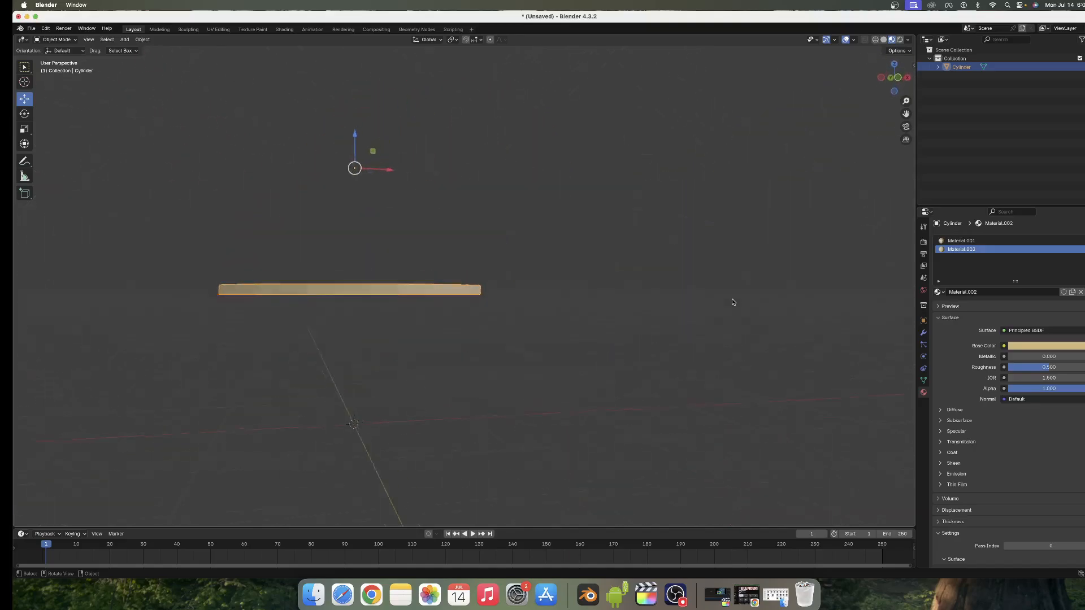
pyautogui.scroll(-5, 626, 311)
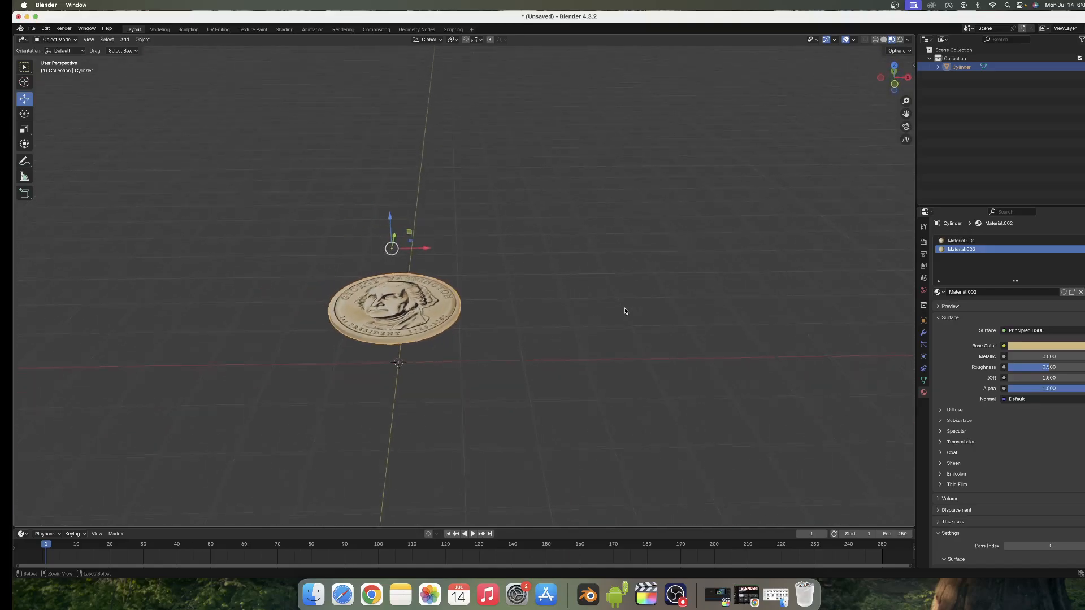
pyautogui.keyDown('shift'); pyautogui.hscroll(-10, 625, 310); pyautogui.keyUp('shift')
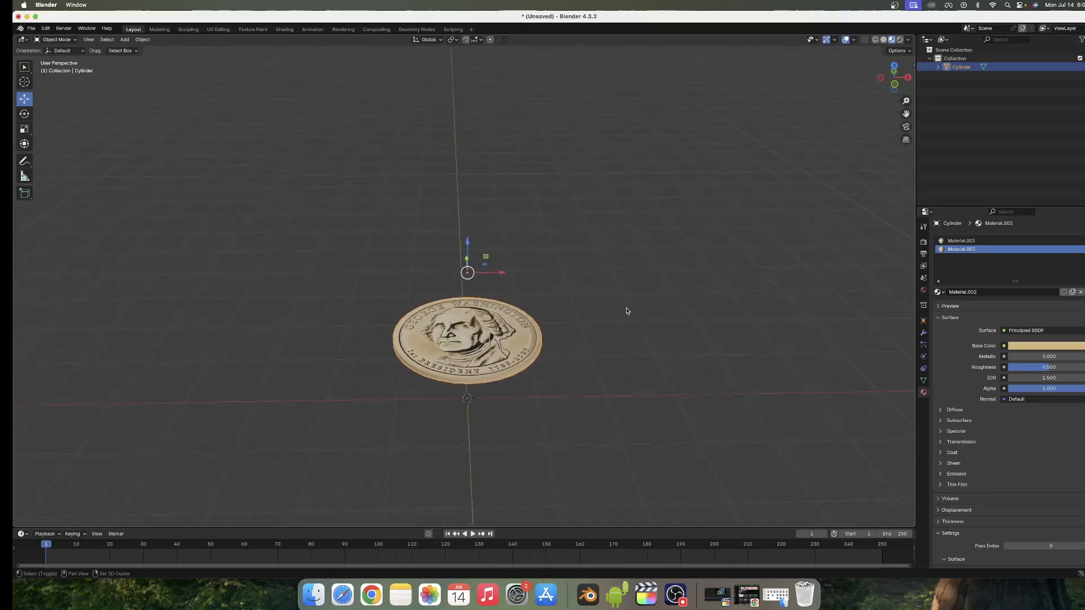
pyautogui.hscroll(5, 627, 311)
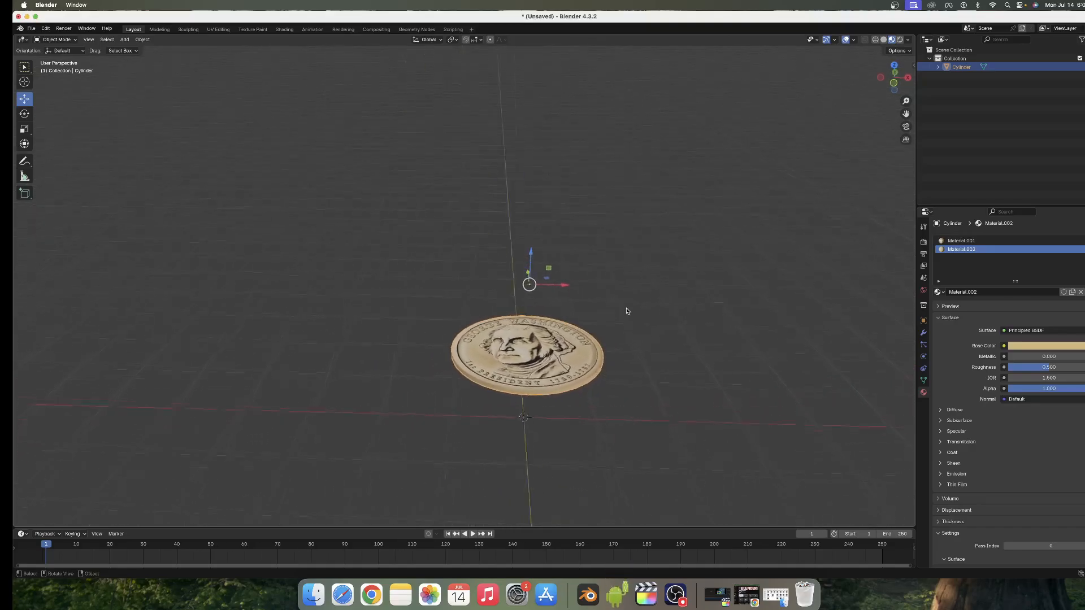
pyautogui.keyDown('shift'); pyautogui.hscroll(-5, 627, 311); pyautogui.keyUp('shift')
pyautogui.scroll(8, 623, 321)
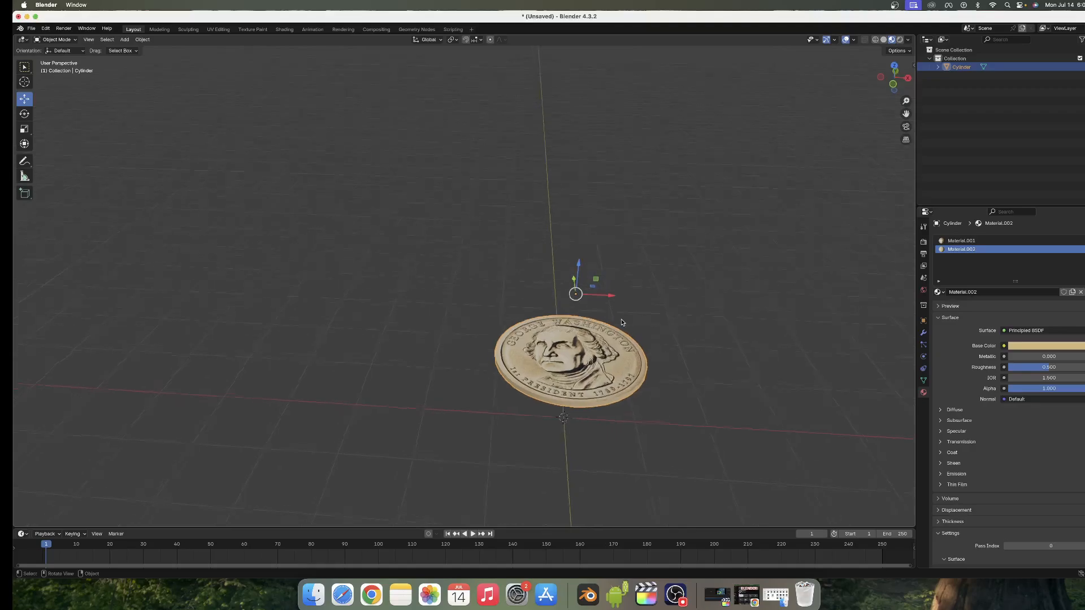
pyautogui.hscroll(-8, 624, 321)
pyautogui.scroll(-8, 628, 321)
pyautogui.scroll(-5, 629, 319)
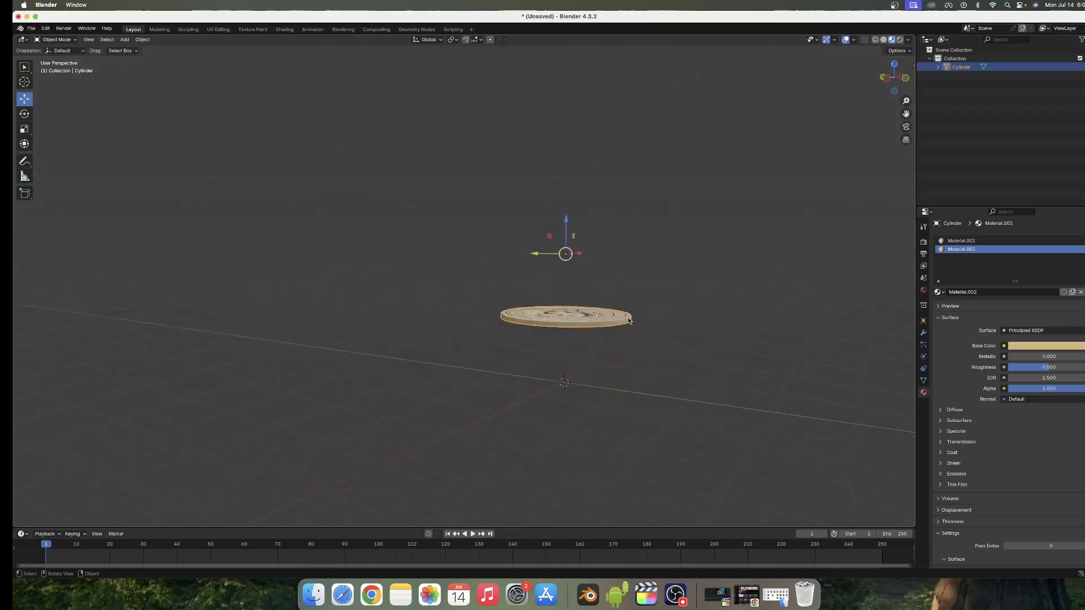
pyautogui.hscroll(-8, 629, 318)
pyautogui.scroll(5, 628, 320)
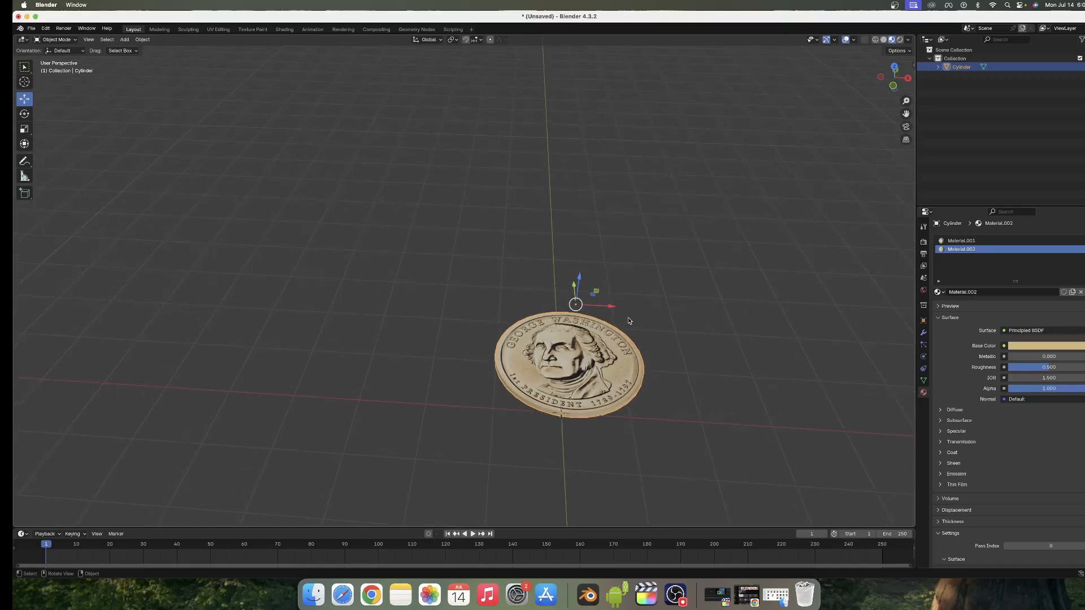
pyautogui.hscroll(-5, 628, 321)
pyautogui.hscroll(2, 628, 321)
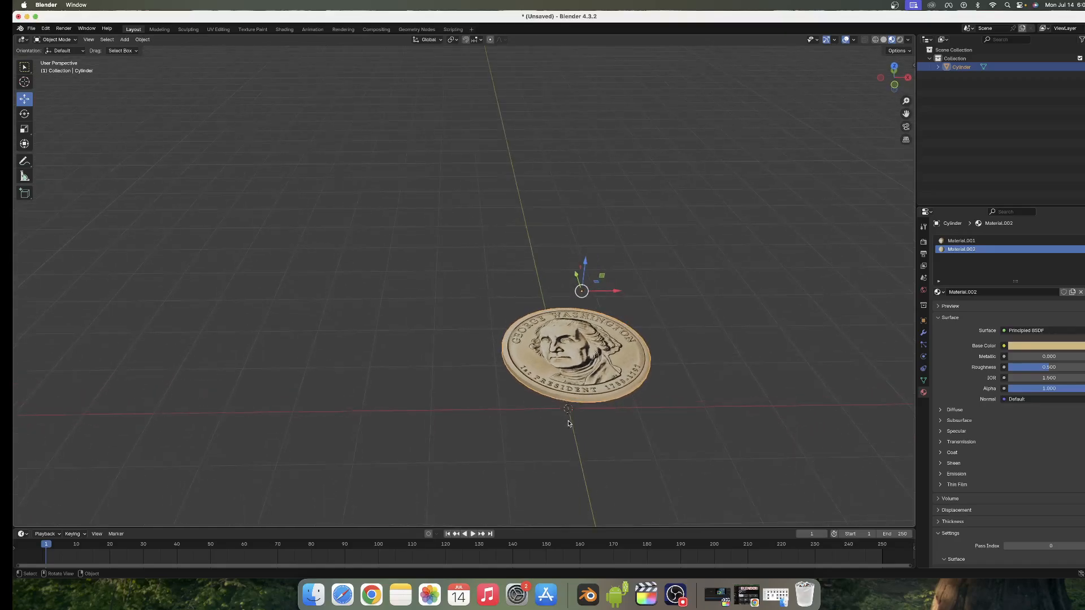
pyautogui.keyDown('ctrl'); pyautogui.scroll(5, 569, 423); pyautogui.keyUp('ctrl')
pyautogui.keyDown('shift'); pyautogui.scroll(-4, 585, 403); pyautogui.keyUp('shift')
pyautogui.keyDown('shift'); pyautogui.hscroll(3, 584, 402); pyautogui.keyUp('shift')
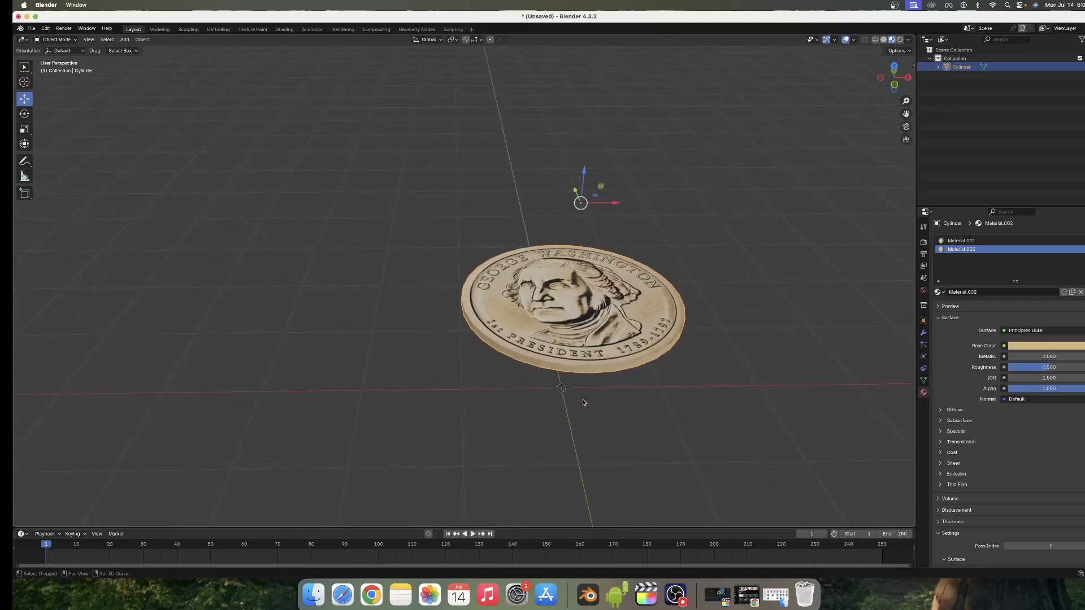